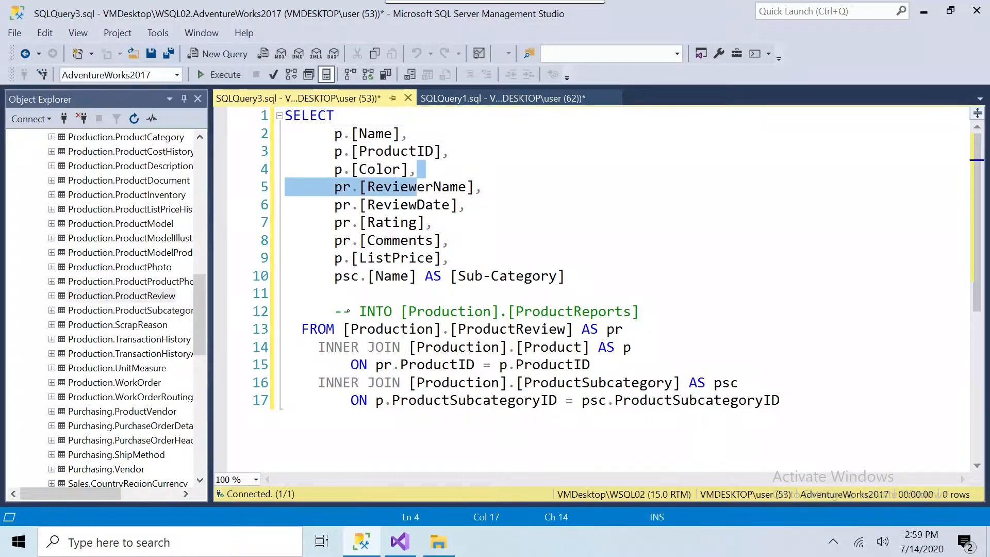
Run the product review join query with its INTO line commented out and inspect the first two result rows.
left_click(351, 311)
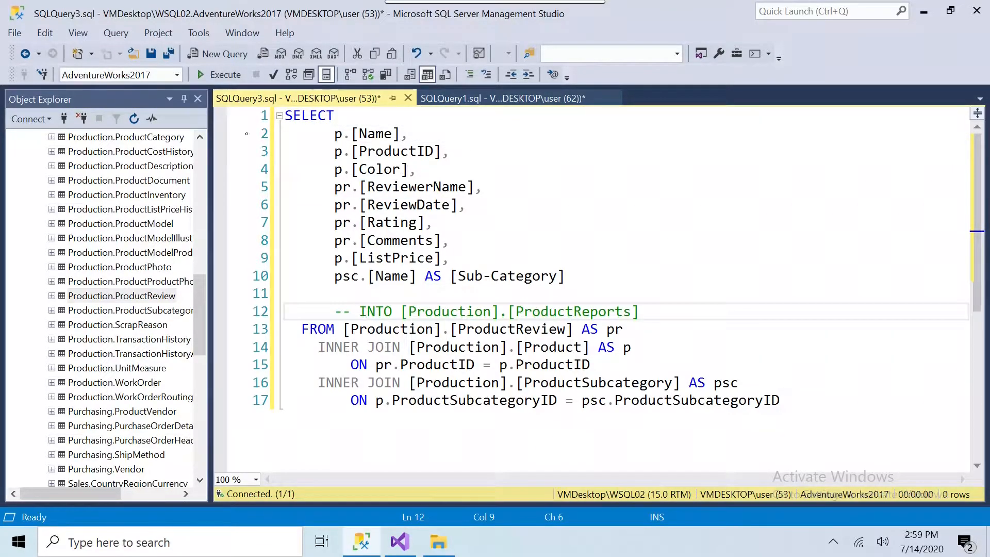
left_click(214, 73)
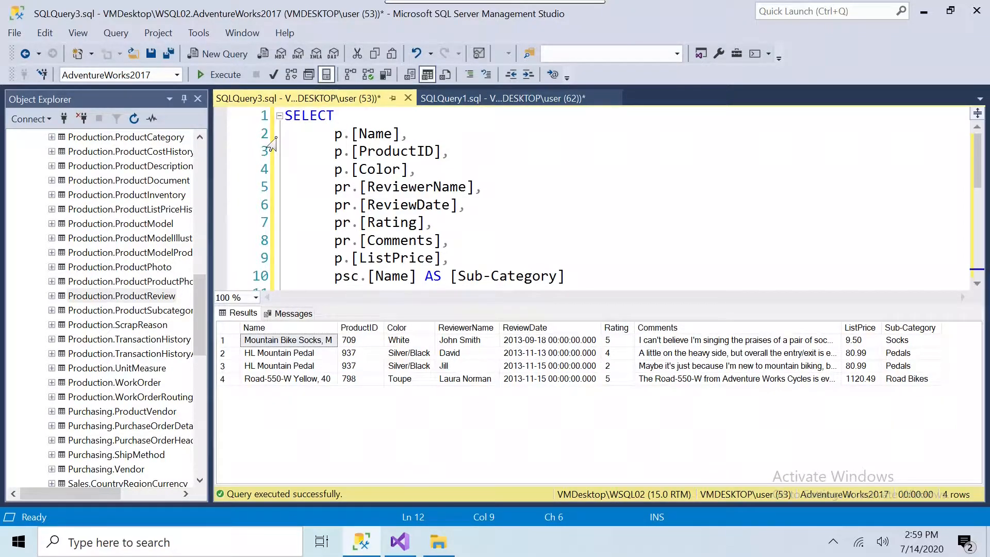
left_click(235, 341)
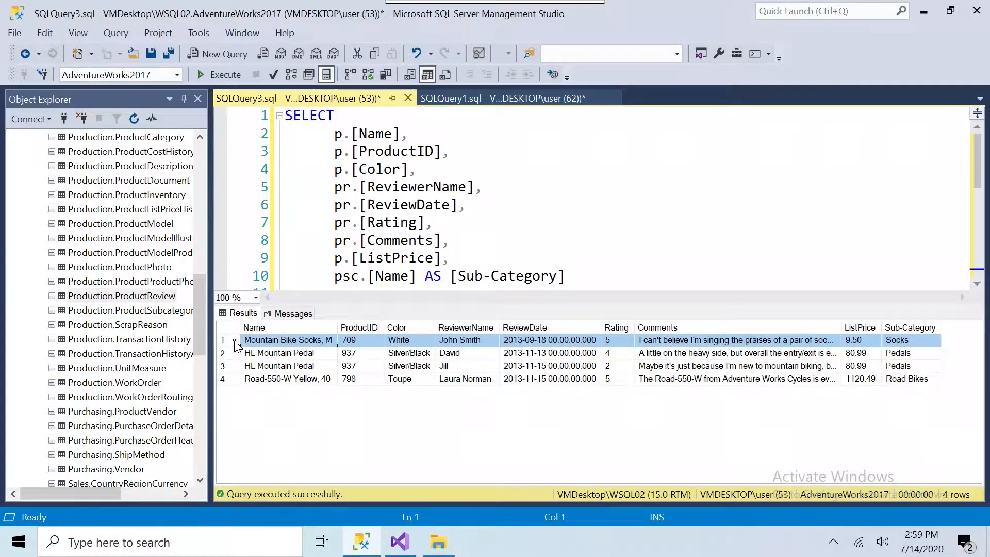
left_click(235, 354)
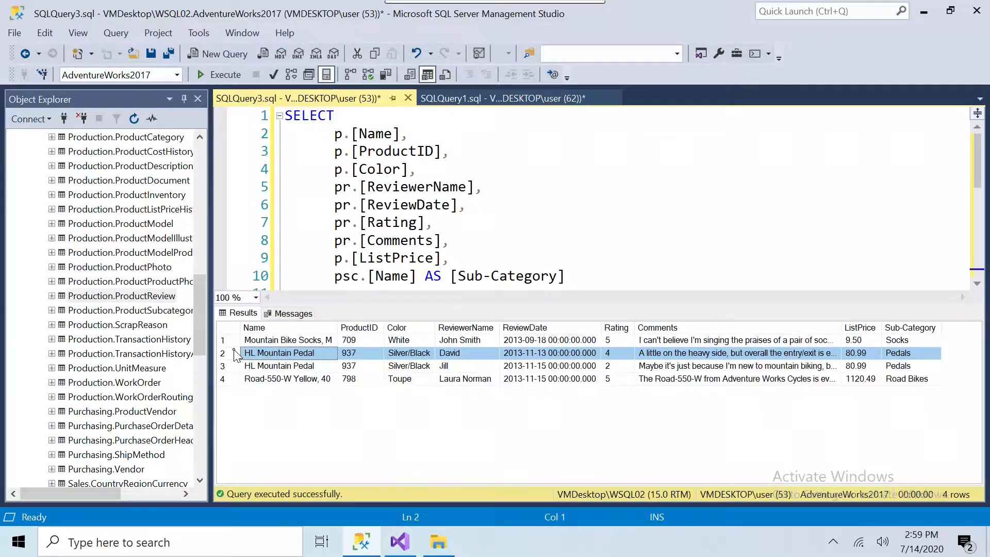
Uncomment the INTO [Production].[ProductReports] clause and remove the blank line above it.
left_click(467, 205)
scroll(392, 203, "down", 3)
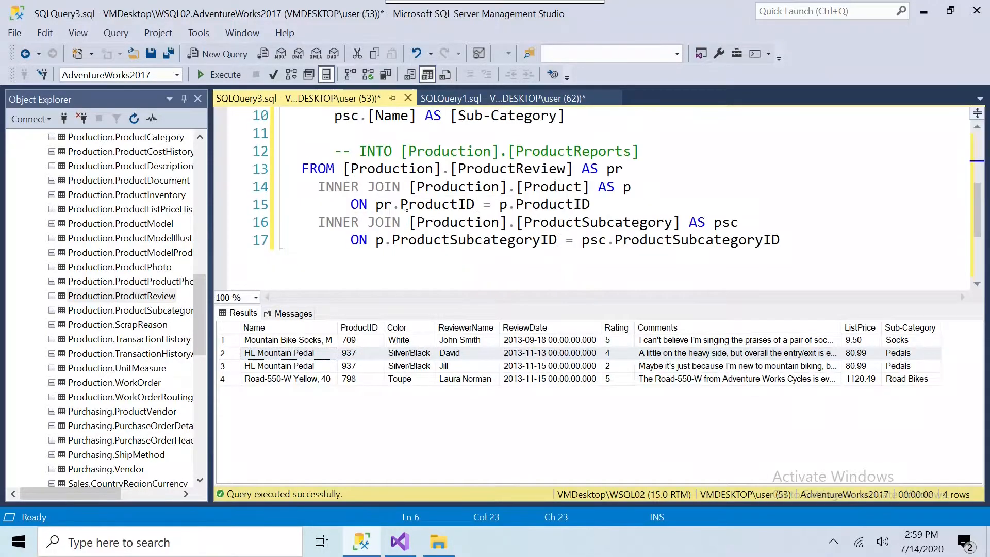
scroll(392, 203, "up", 2)
left_click(363, 256)
key("BackSpace")
key("BackSpace")
key("BackSpace")
key("BackSpace")
key("BackSpace")
key("BackSpace")
key("BackSpace")
key("BackSpace")
key("BackSpace")
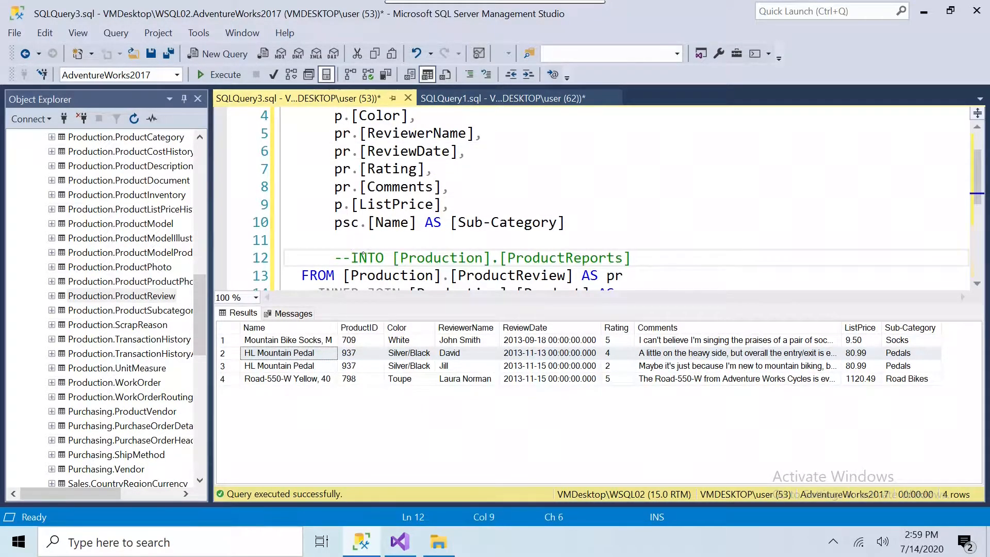
key("BackSpace")
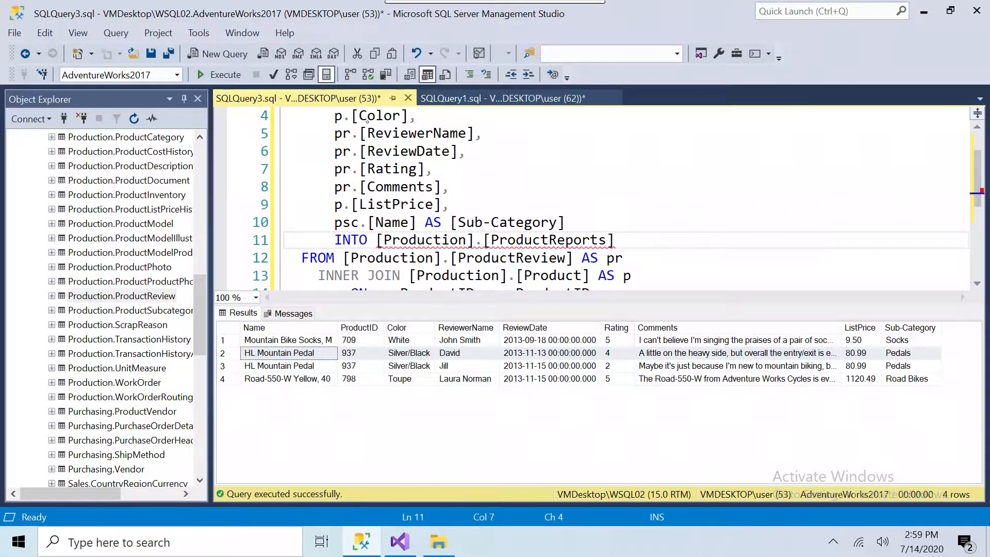
Execute the query to create the ProductReports table, and comment out the INTO [Production].[ProductReports] line again.
left_click(297, 197)
left_click(221, 75)
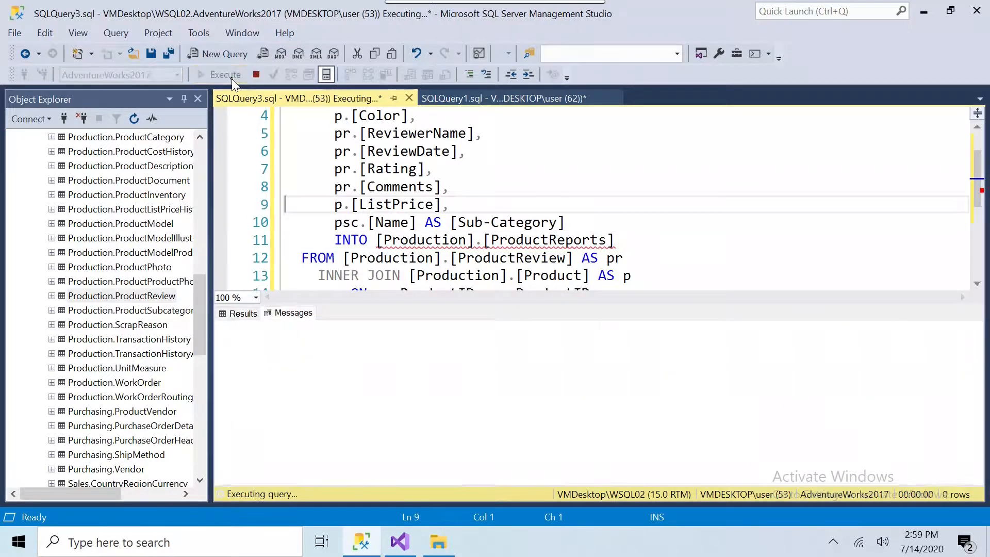
left_click(335, 240)
type("--")
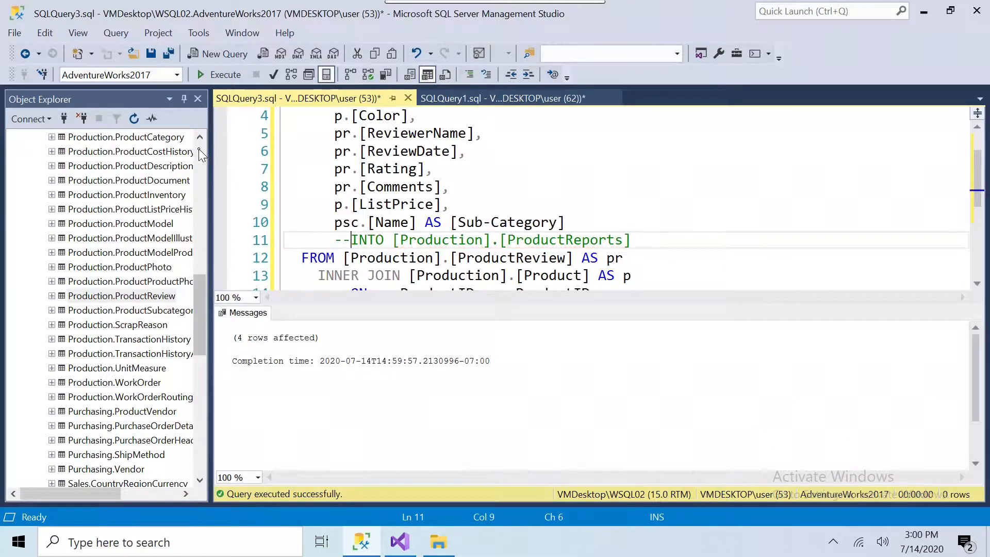
Refresh the AdventureWorks2017 tables list and locate Production.ProductReports in it.
left_click(200, 155)
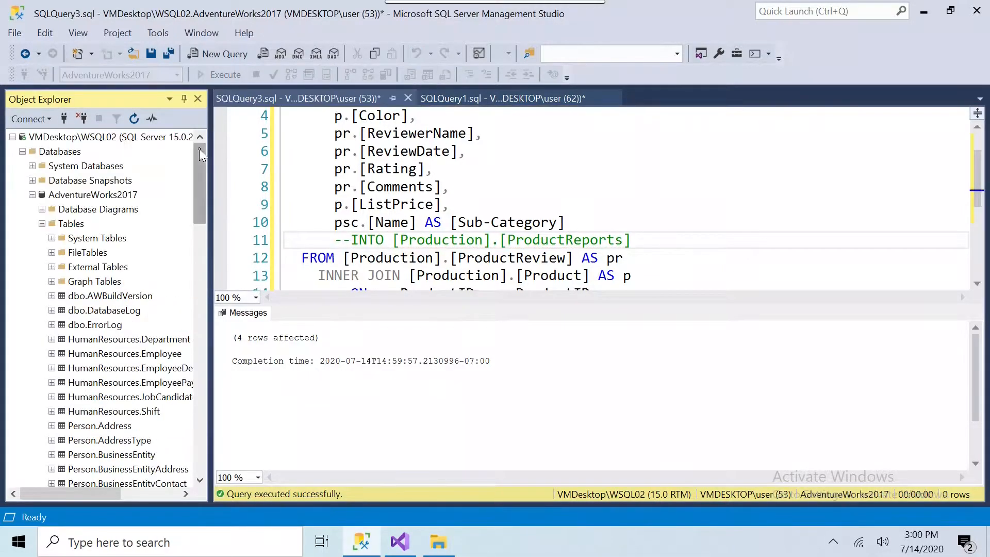
right_click(80, 226)
left_click(108, 301)
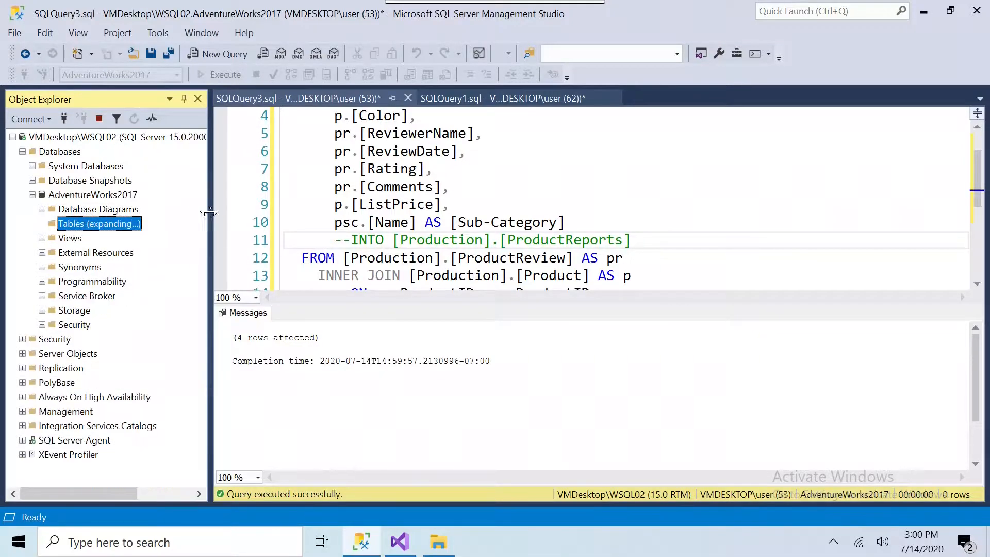
left_click_drag(200, 191, 194, 302)
left_click(165, 311)
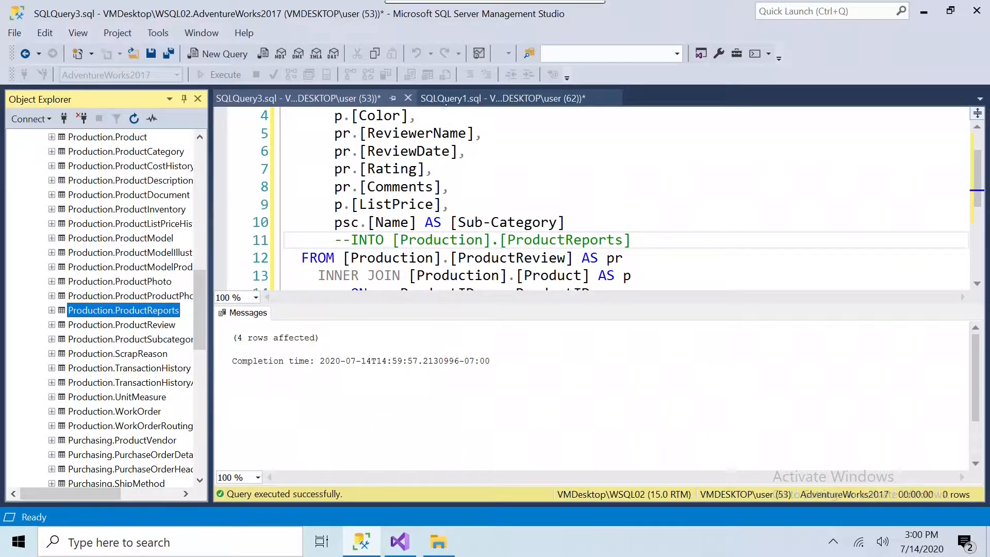
In SQLQuery1.sql, run only the statement SELECT * FROM [Production].[ProductReports].
left_click(448, 98)
left_click_drag(639, 276, 222, 272)
left_click(218, 74)
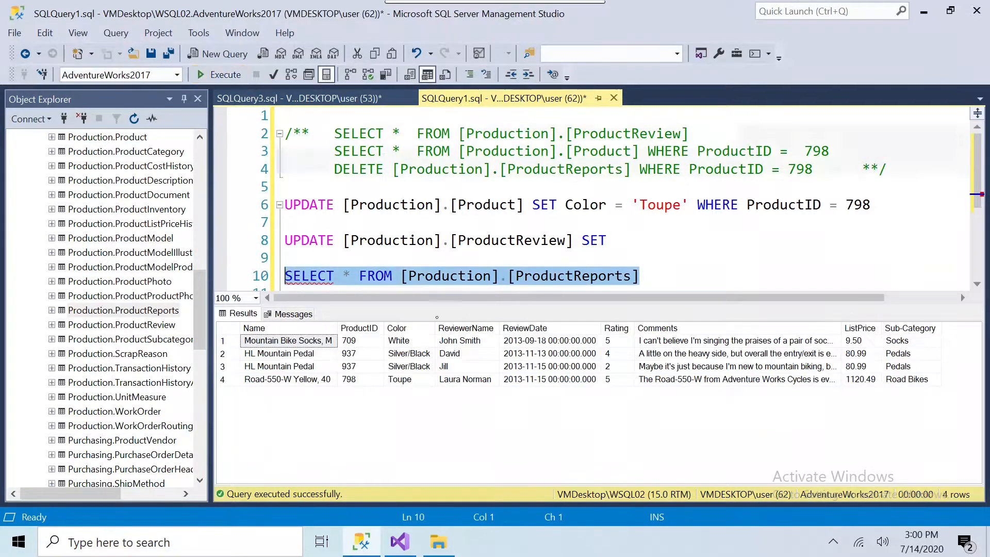
Switch to Visual Studio 2019, continue without code, and search the online extensions for "integration".
left_click(400, 542)
mouse_move(358, 551)
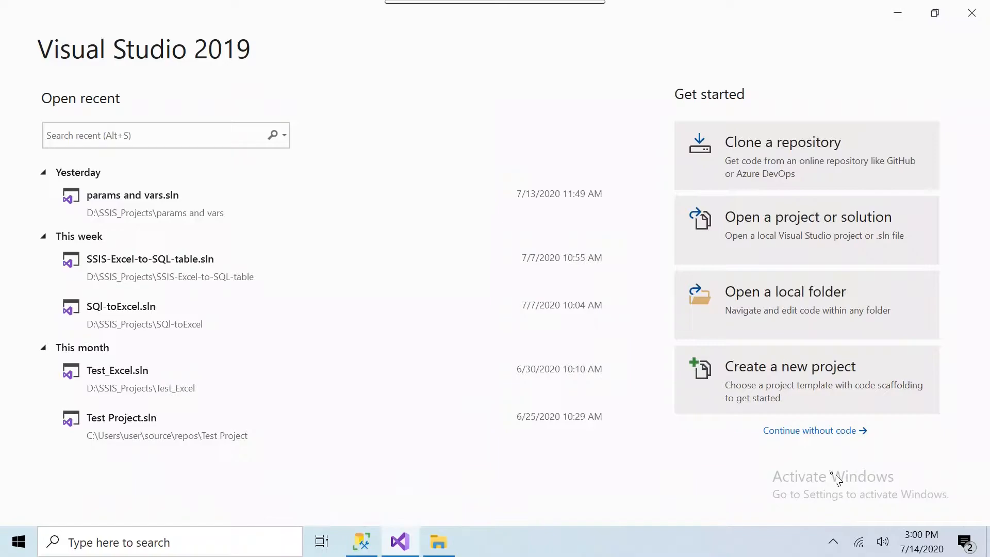
left_click(811, 437)
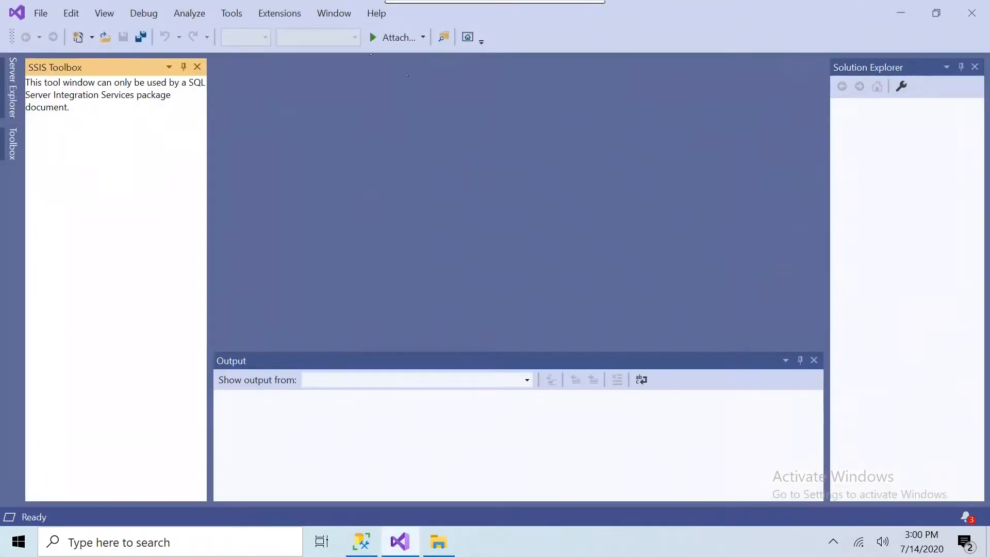
left_click(280, 13)
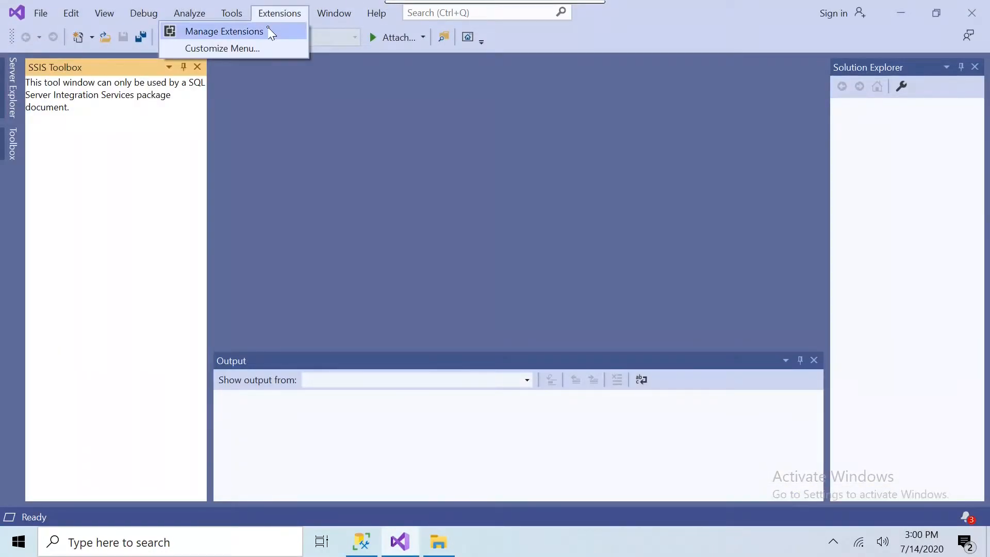
left_click(270, 32)
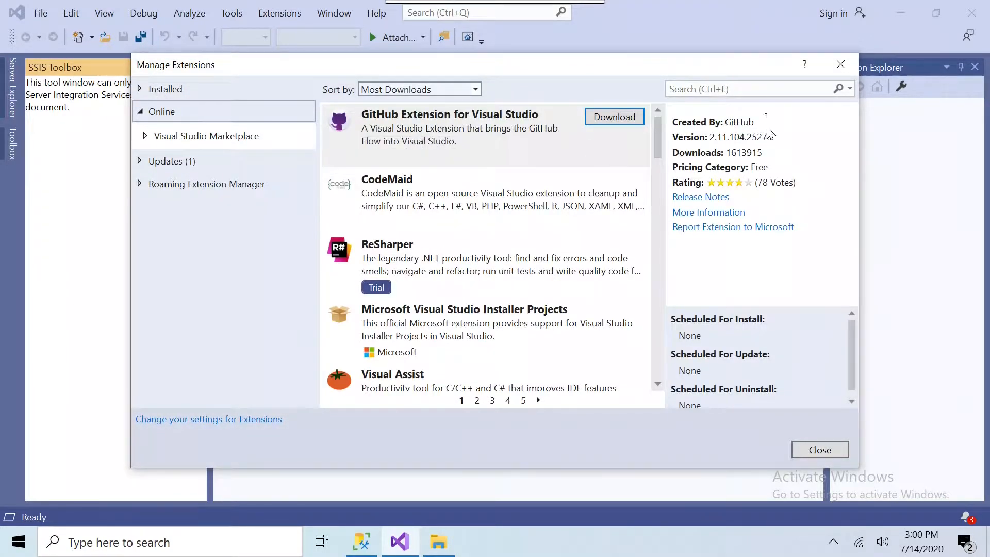
left_click(753, 90)
type("integration")
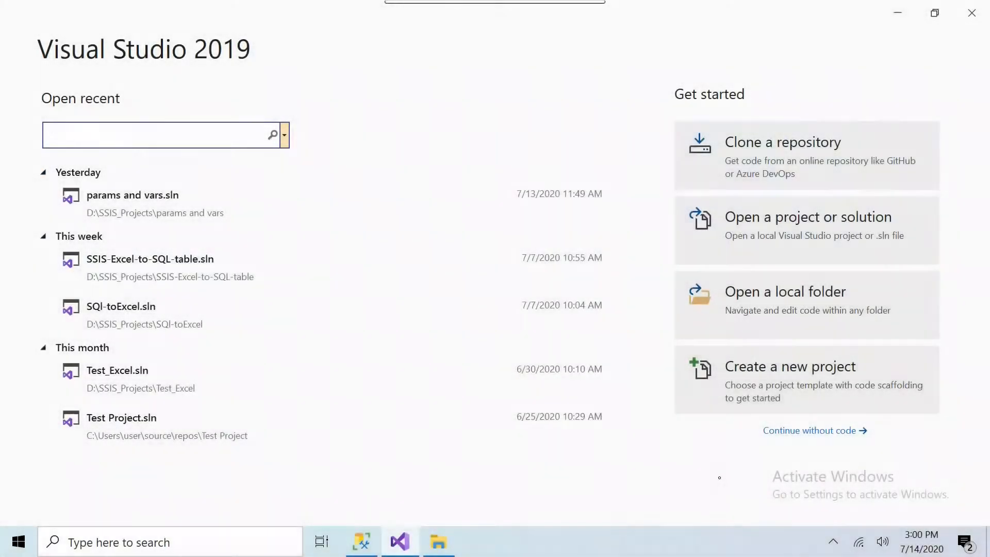
Start a new project from the Integration Services Project template.
left_click(844, 396)
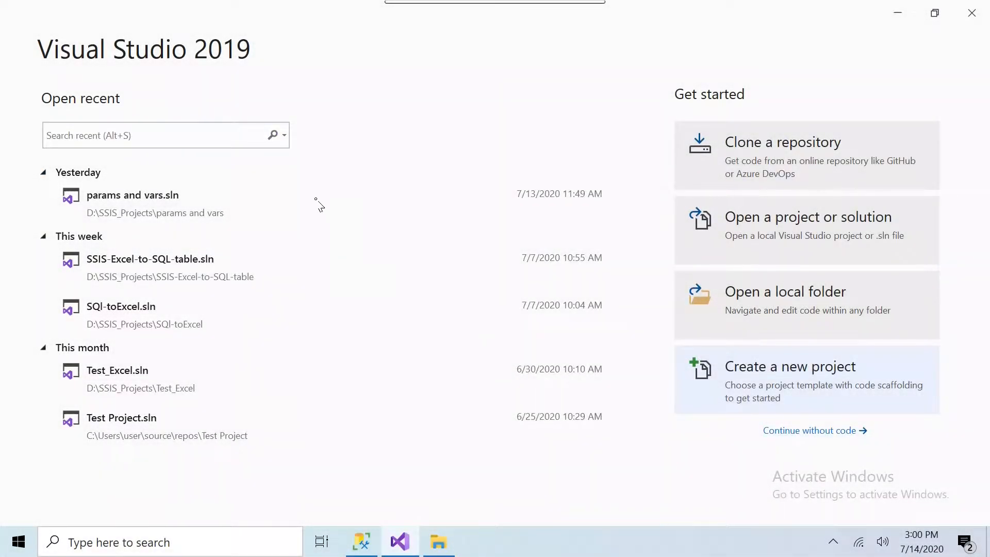
left_click(232, 138)
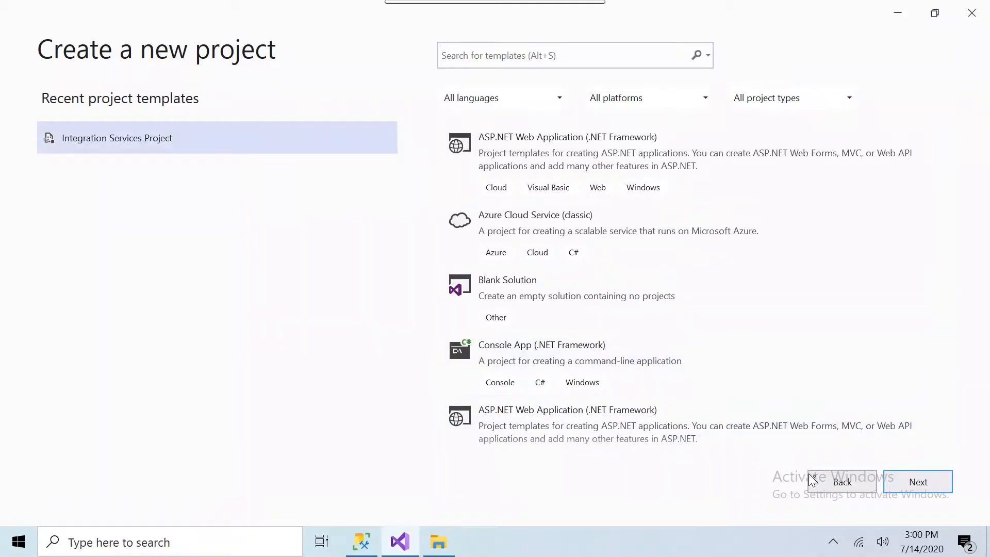
left_click(898, 479)
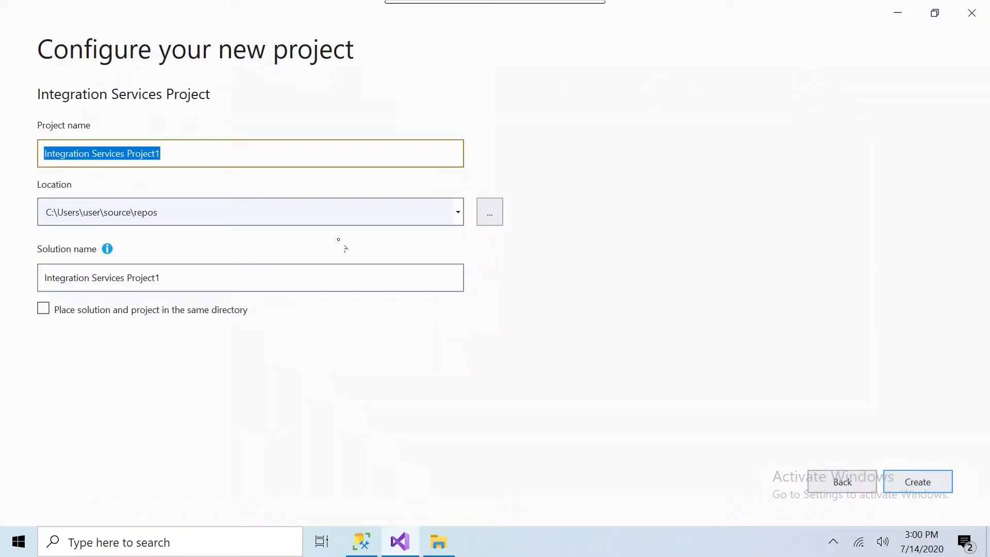
Name the project Lookup-transformation, set its location to the SSIS_Projects folder on the D: drive, and create it.
type("Lookup-transfo")
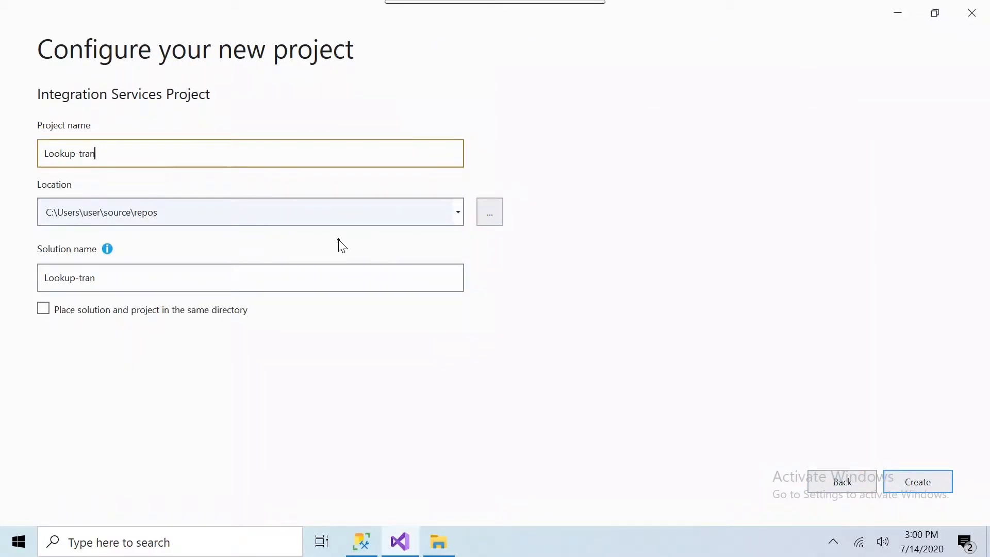
key("BackSpace")
key("BackSpace")
type("formation")
left_click(490, 212)
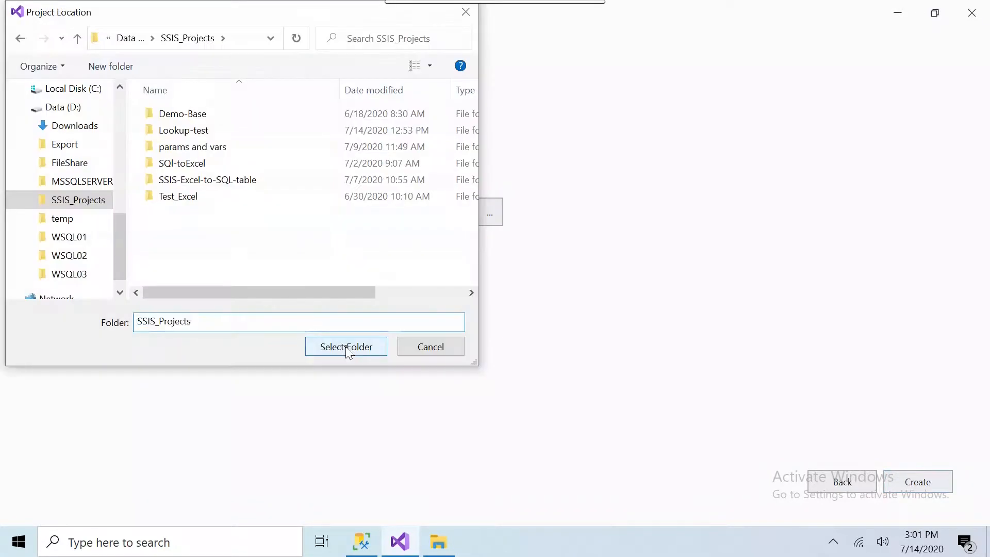
left_click(346, 348)
left_click(907, 482)
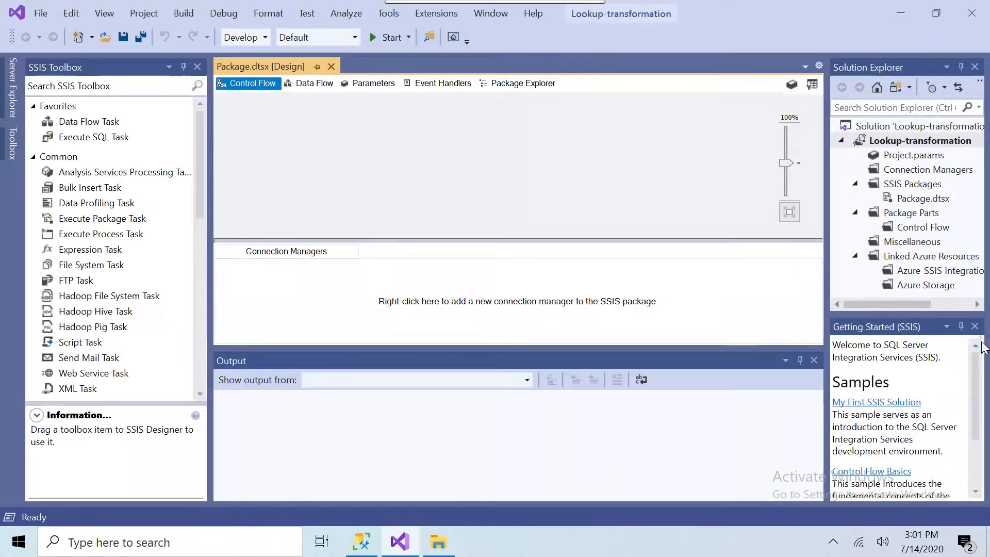
Close the Getting Started pane, rename Package.dtsx to lookup-transformation.dtsx, and reload all externally changed files.
left_click(975, 327)
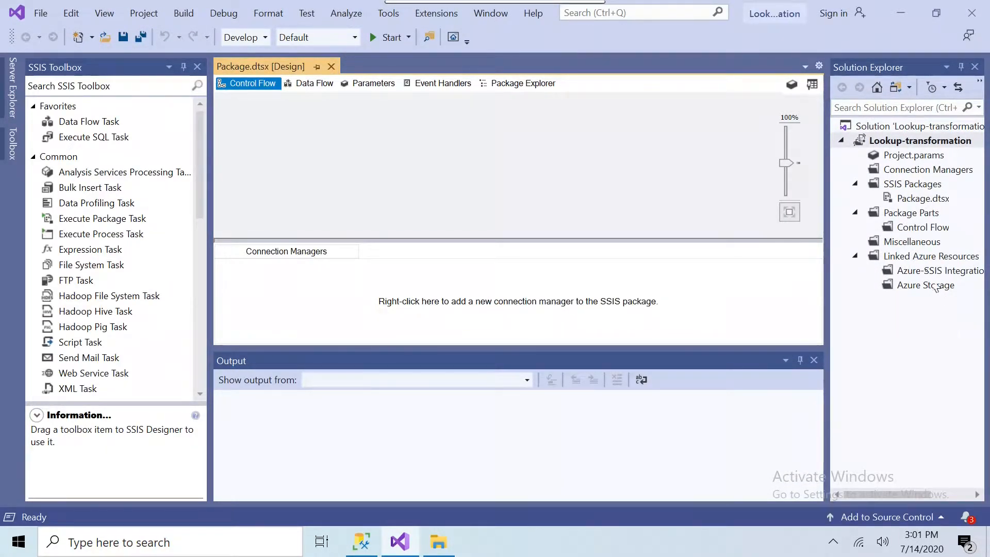
right_click(908, 200)
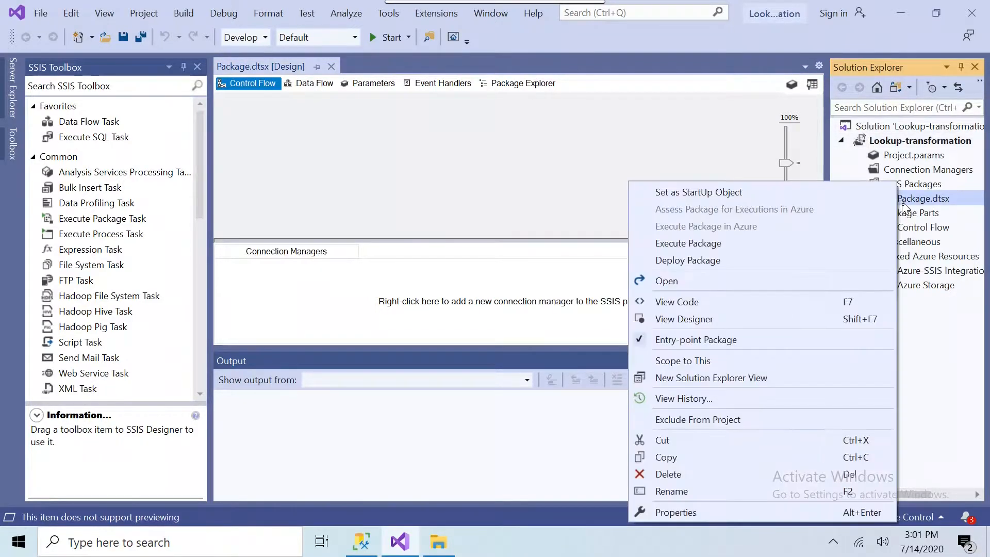
left_click(712, 490)
type("lookup-trans")
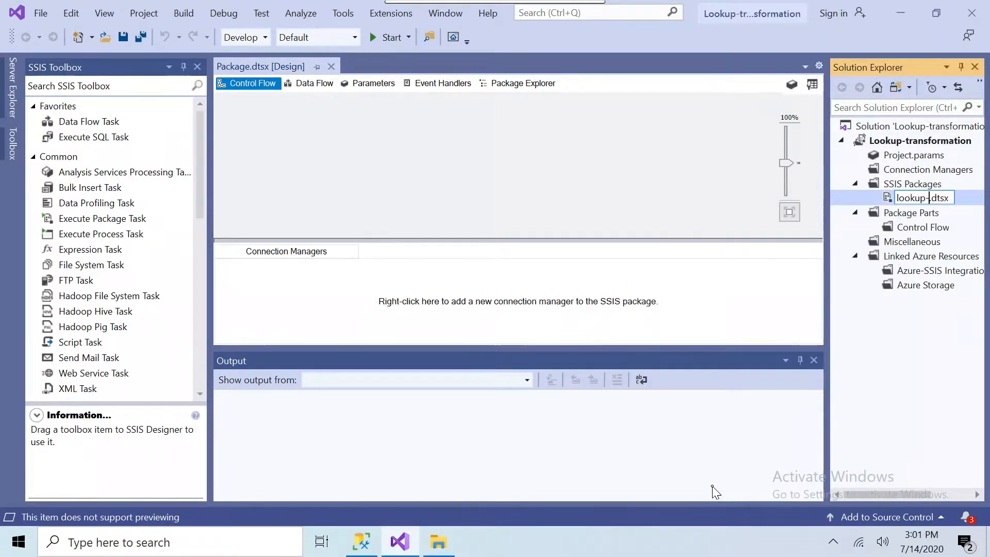
type("formation")
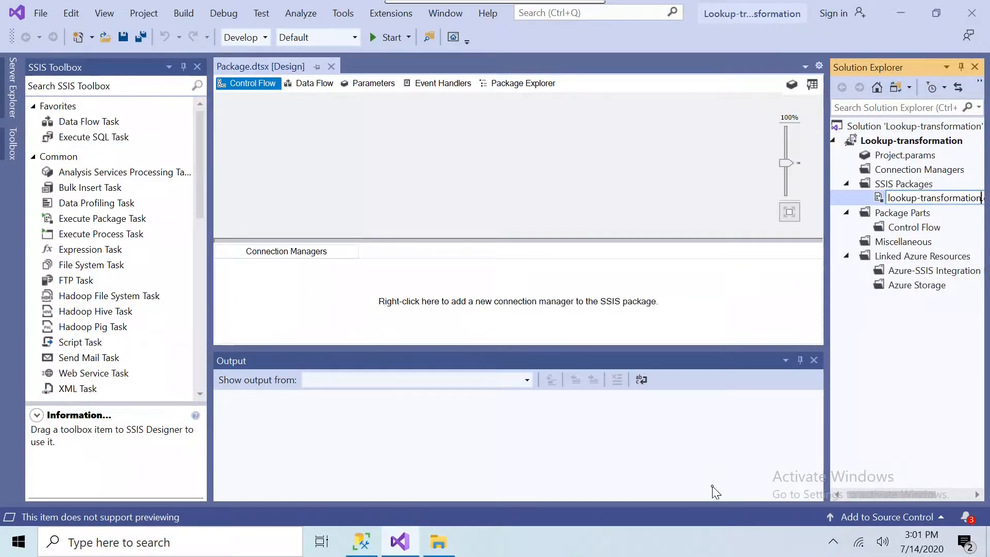
key("Return")
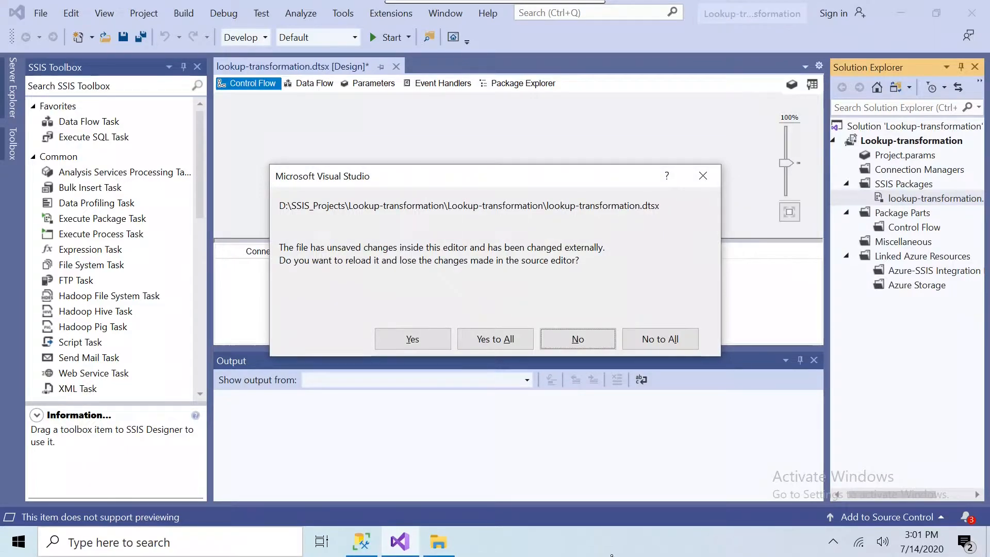
left_click(487, 345)
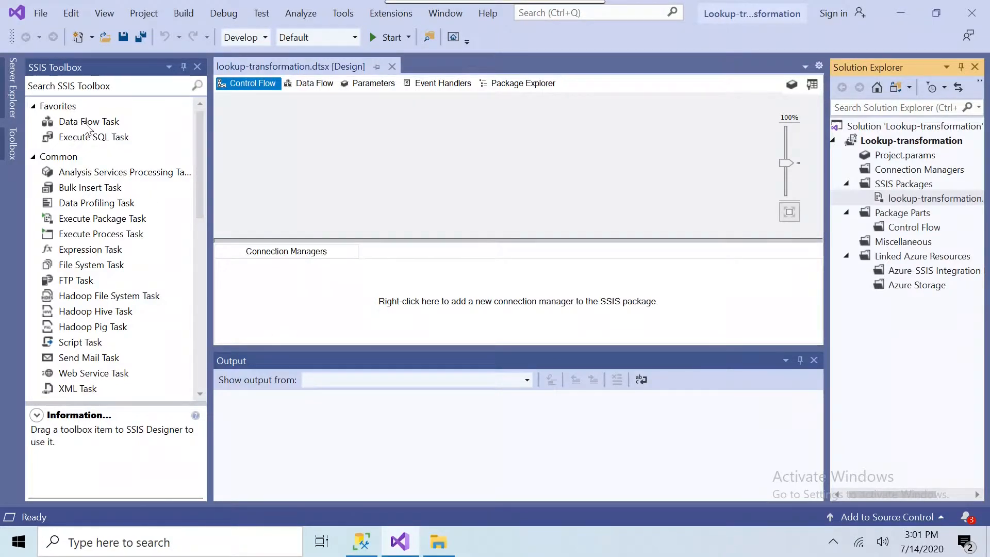
Add a Data Flow Task to the control flow and an OLE DB connection manager for VMDESKTOP\WSQL02.AdventureWorks2017.
left_click_drag(87, 126, 319, 151)
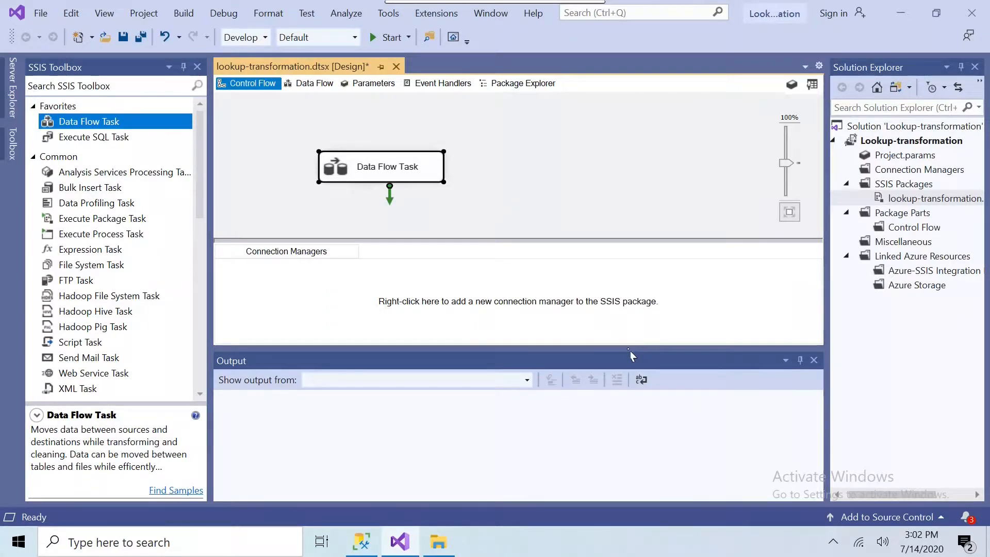
left_click(814, 360)
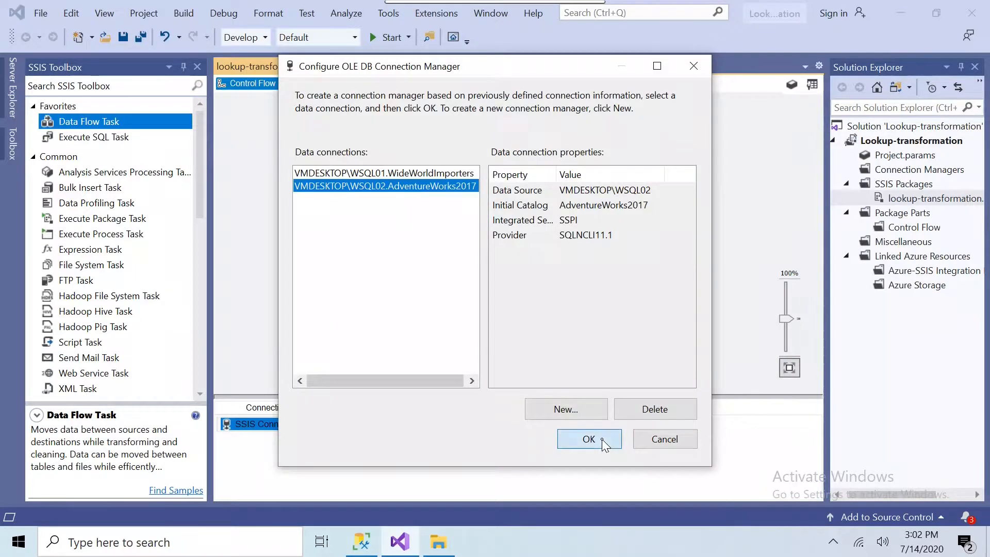
left_click(603, 441)
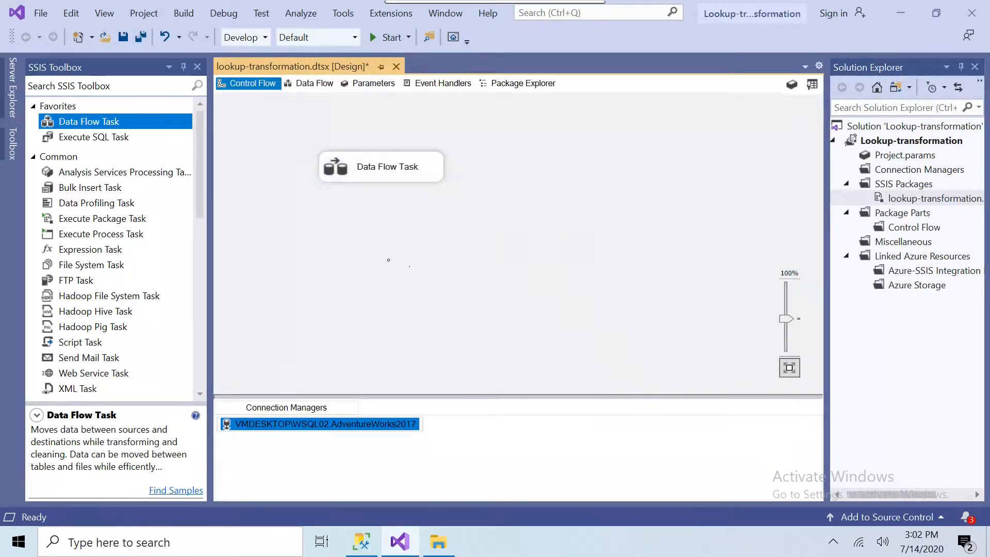
Open the Data Flow Task's data flow and place an OLE DB Source on its canvas.
double_click(340, 173)
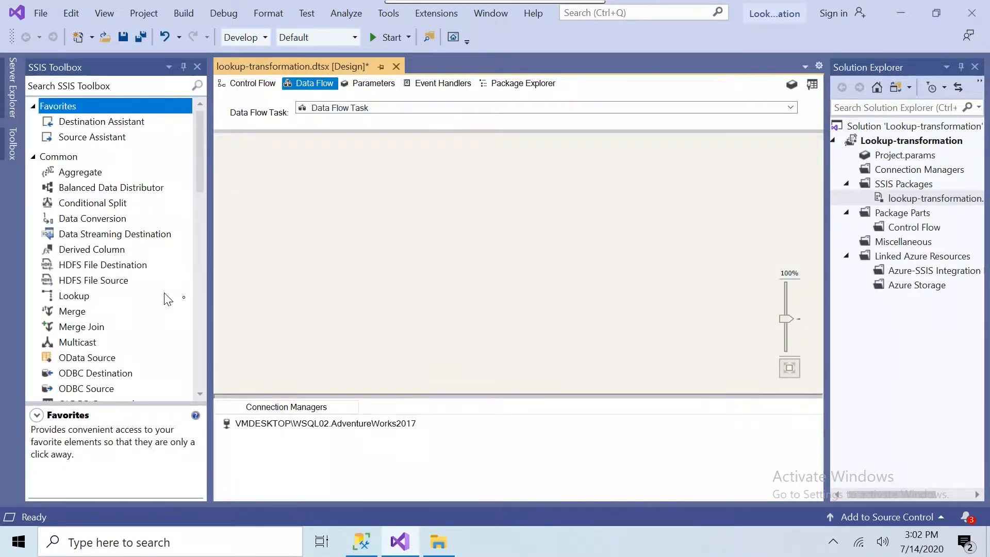
left_click_drag(200, 181, 198, 344)
left_click_drag(103, 260, 315, 202)
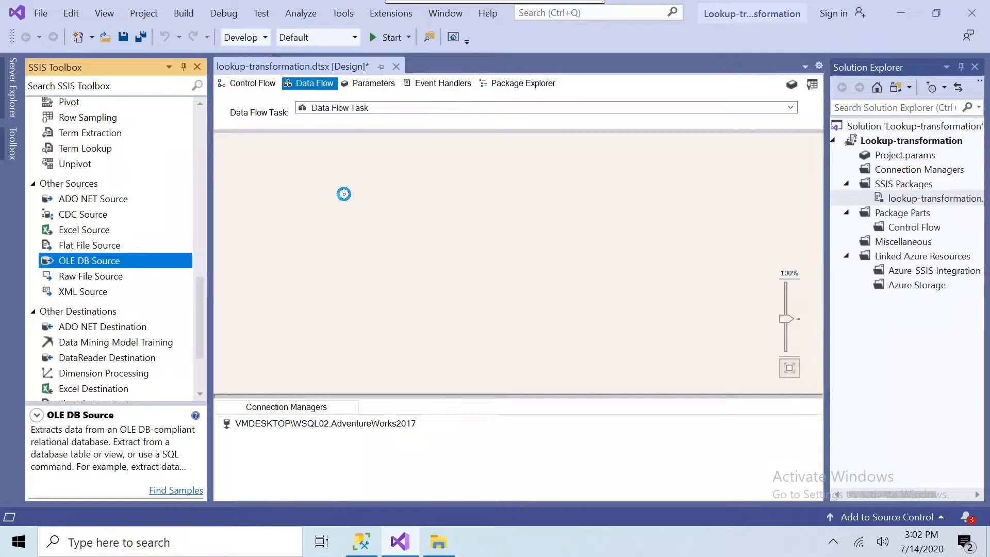
Open the OLE DB Source for editing and set its data access mode to SQL command.
double_click(346, 200)
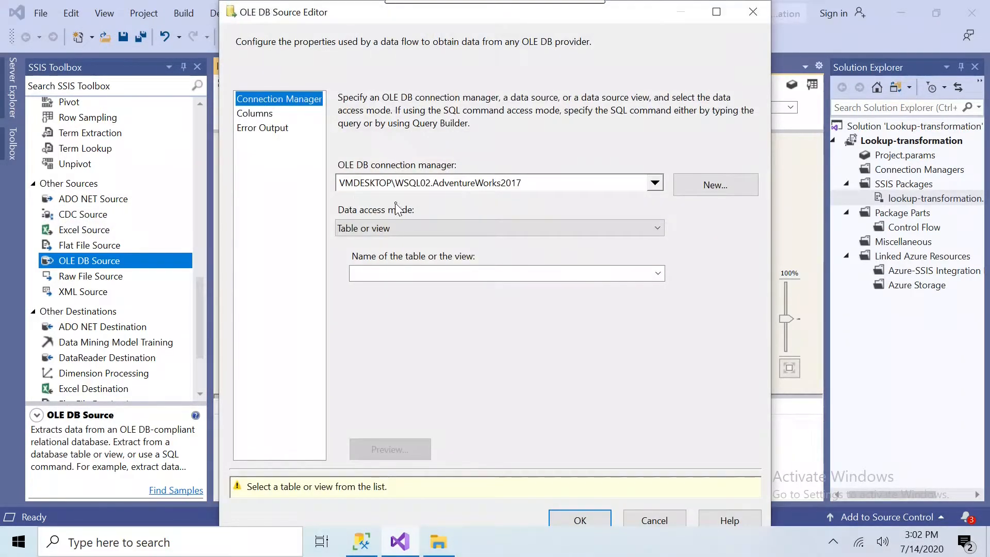
left_click(587, 228)
left_click(419, 268)
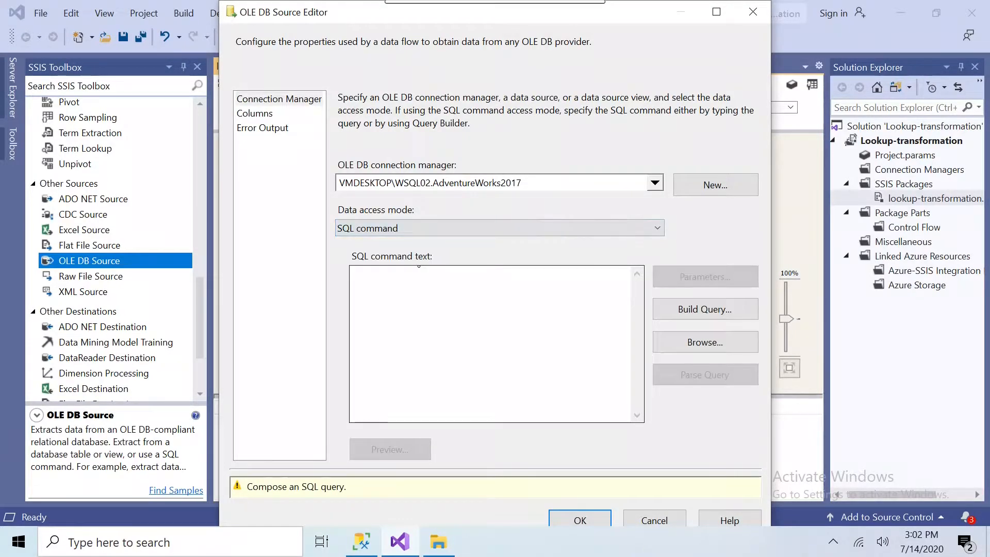
Copy the full ProductReview, Product and ProductSubcategory join query from SQLQuery3.sql in Management Studio into the source's SQL command text in Visual Studio.
left_click(382, 545)
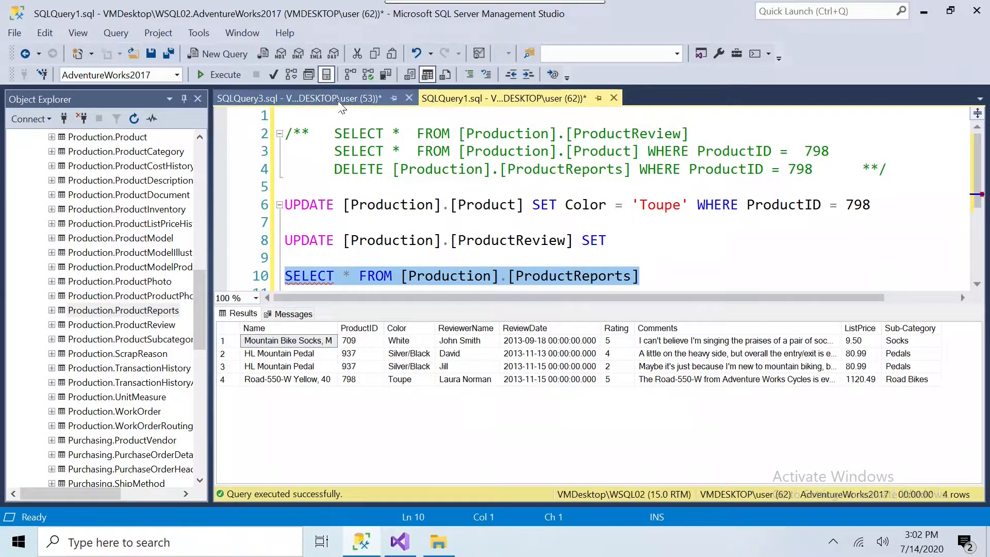
left_click(299, 98)
left_click(531, 168)
key("ctrl+a")
key("ctrl+c")
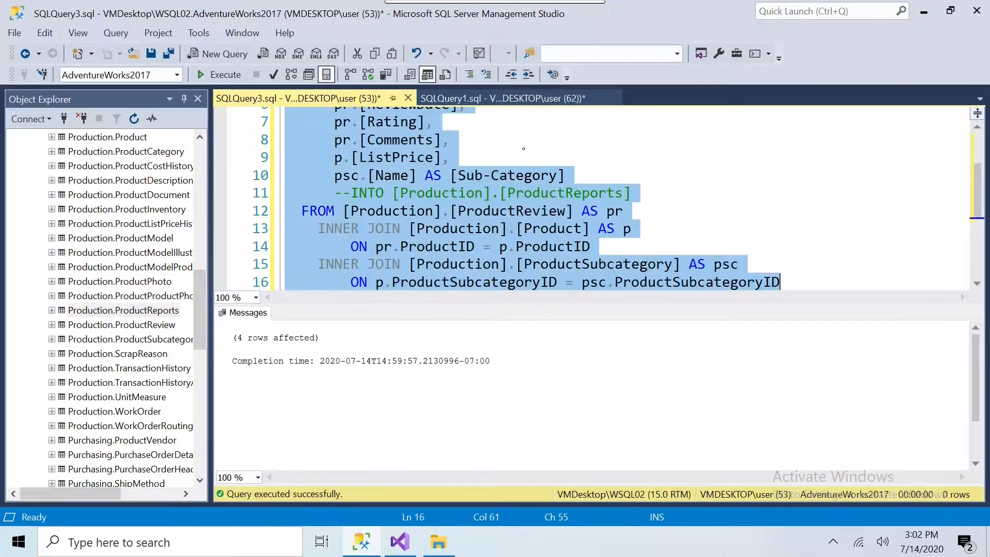
key("alt+Tab")
left_click(443, 296)
key("ctrl+v")
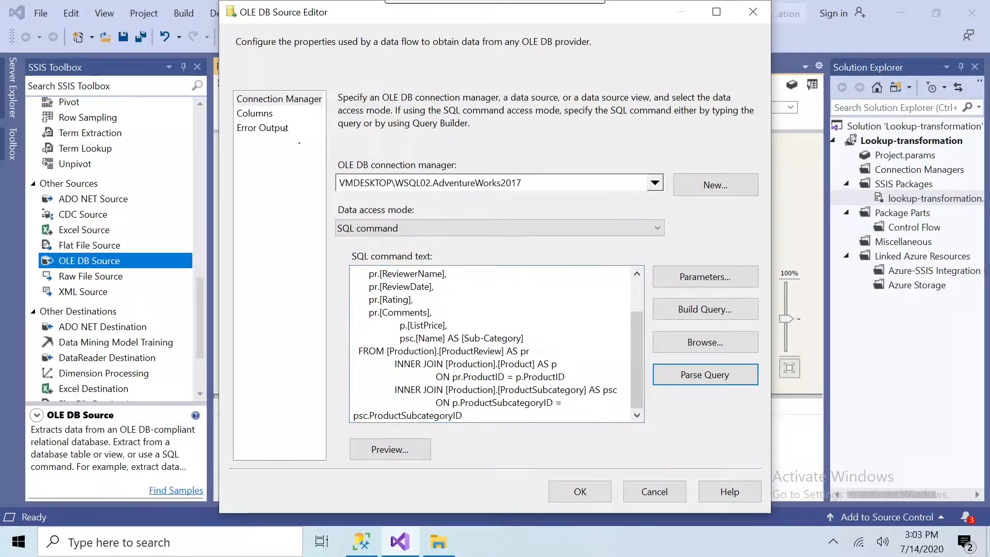
Check all available external columns of the OLE DB Source and accept its settings.
left_click(255, 113)
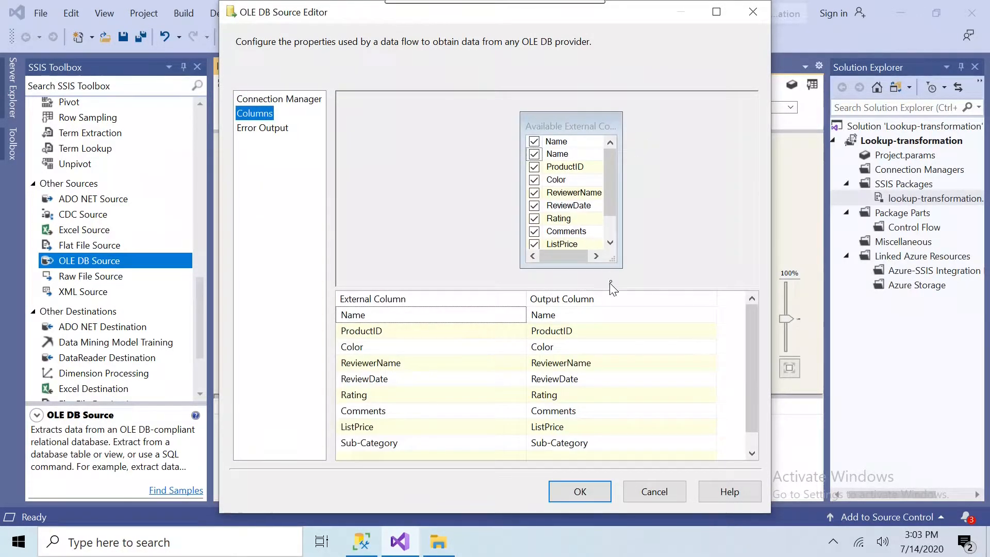
left_click_drag(613, 259, 664, 279)
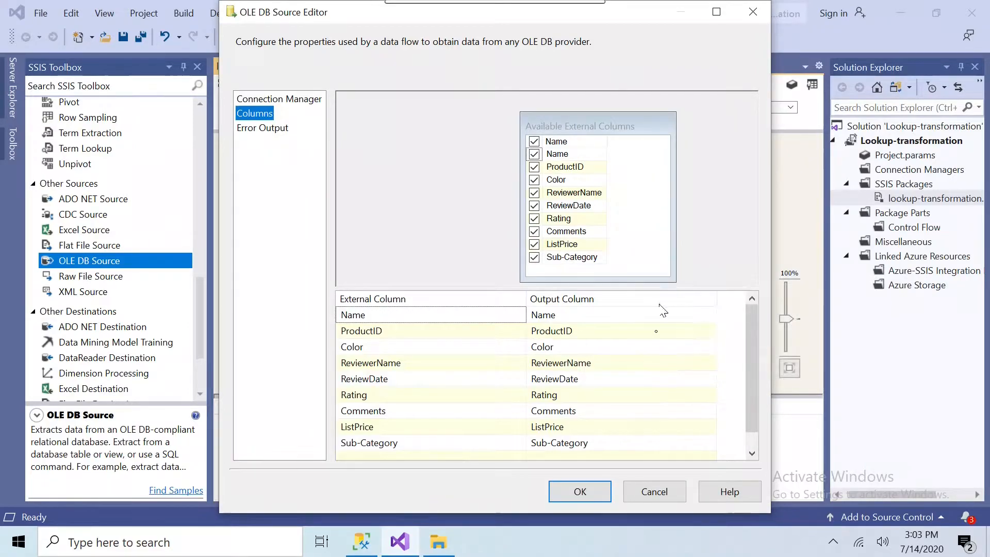
left_click(583, 491)
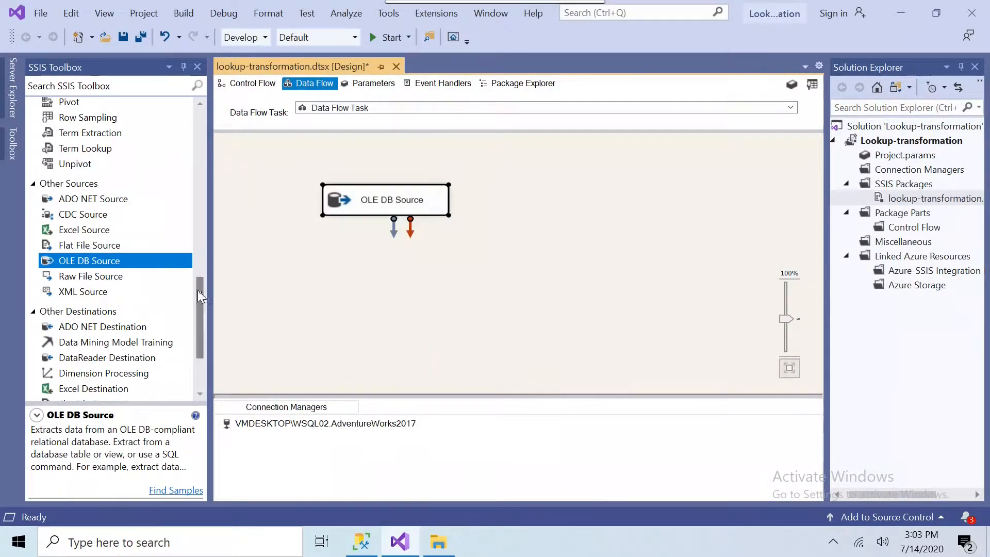
Add a Lookup transformation below the OLE DB Source and connect the source's regular data output to it.
left_click_drag(203, 295, 200, 121)
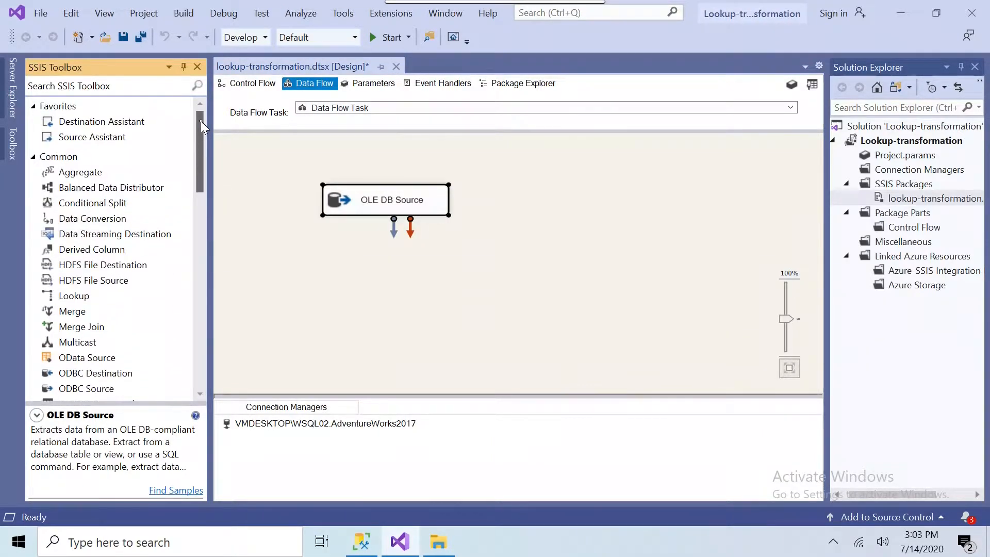
left_click(74, 297)
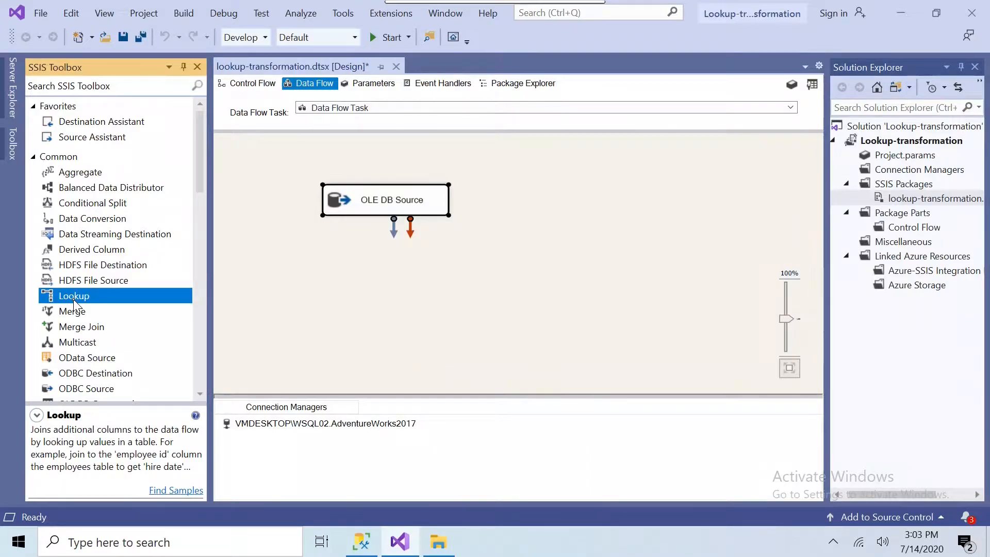
left_click_drag(74, 301, 435, 269)
left_click(415, 209)
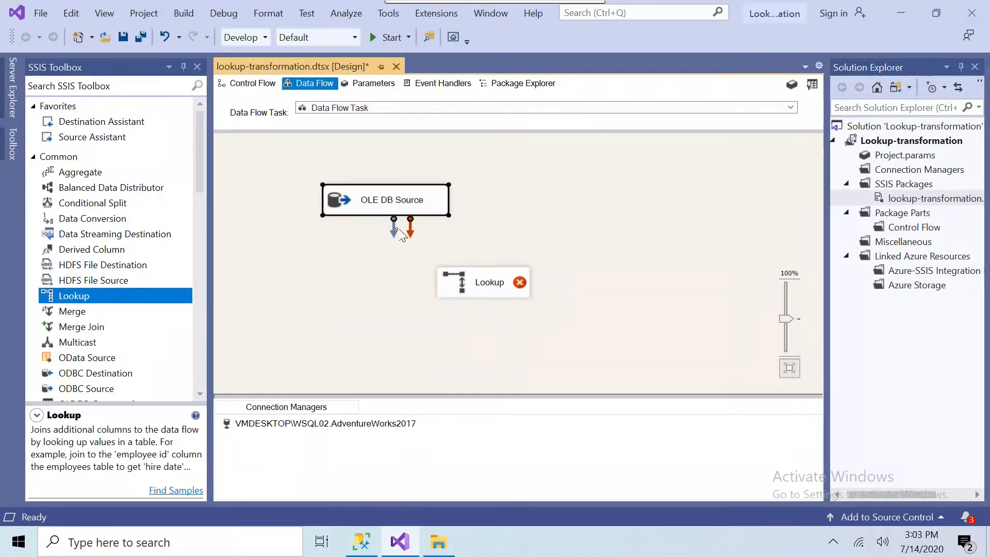
left_click_drag(395, 232, 465, 284)
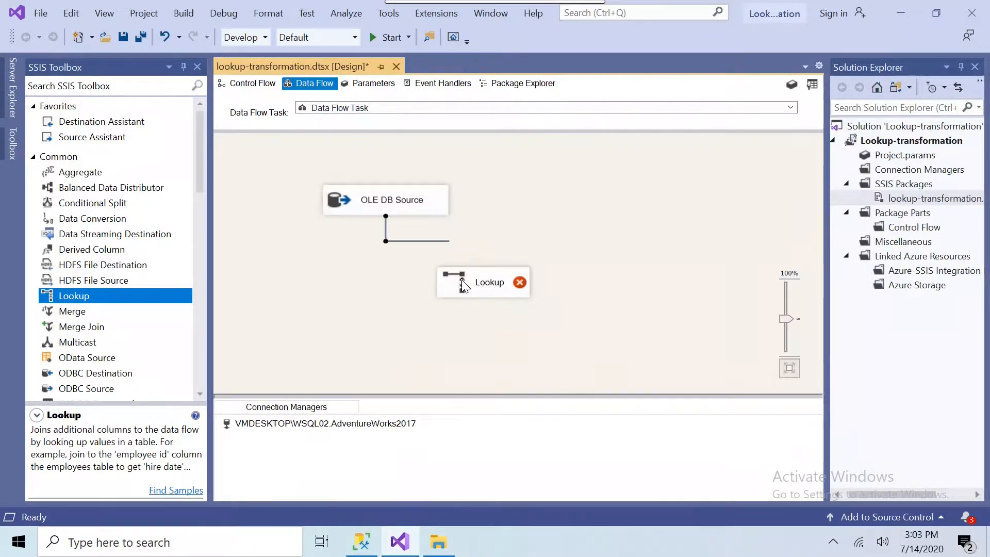
Open the Lookup transformation for editing and set rows with no matching entries to Redirect rows to no match output.
double_click(465, 286)
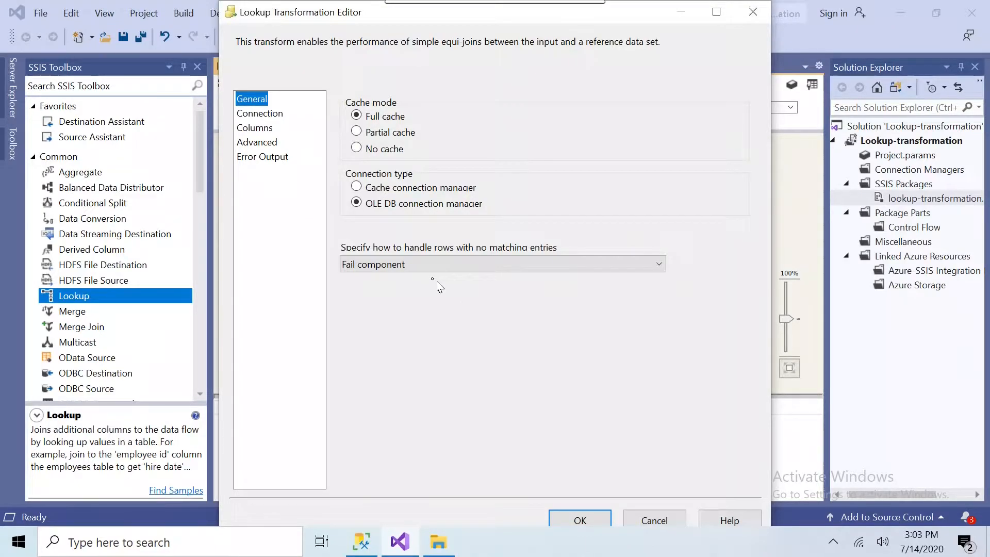
left_click(505, 270)
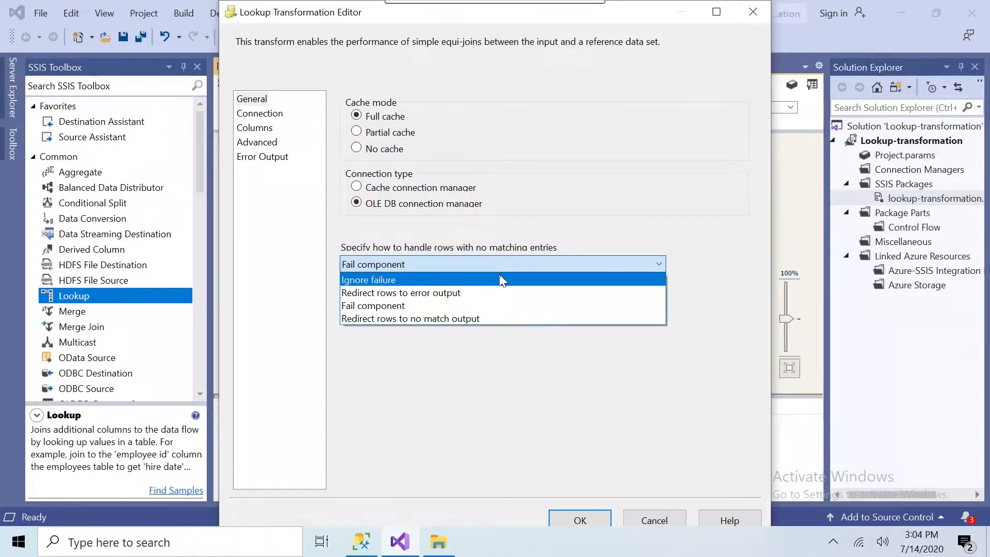
left_click(485, 320)
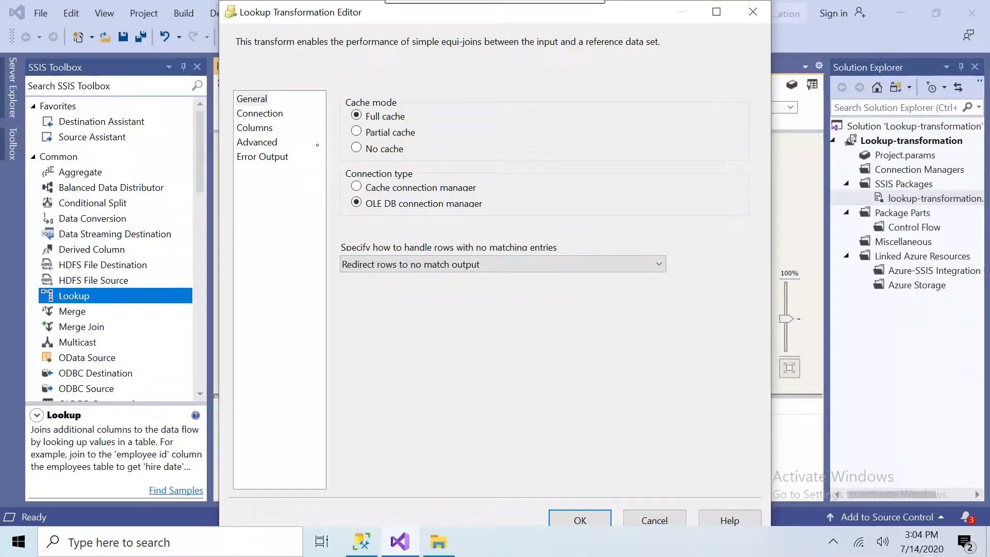
Set the Lookup's reference table to [Production].[ProductReports] using the VMDESKTOP\WSQL02.AdventureWorks2017 connection.
left_click(277, 116)
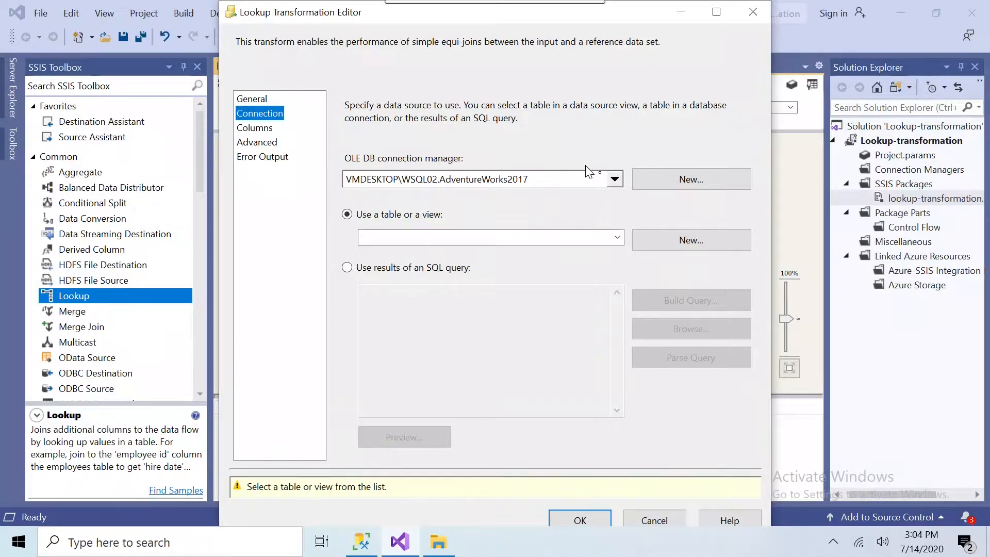
left_click(617, 239)
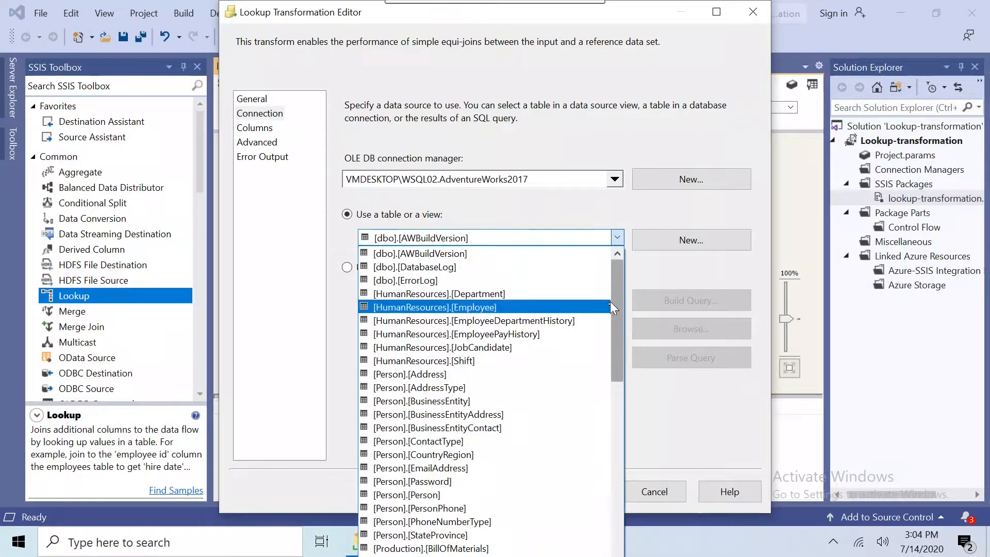
left_click(608, 308)
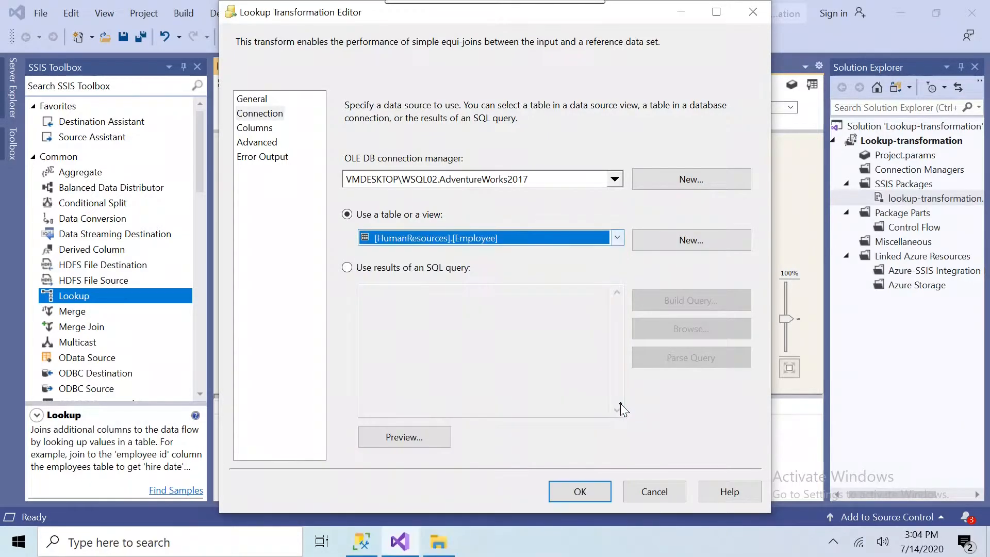
left_click(618, 238)
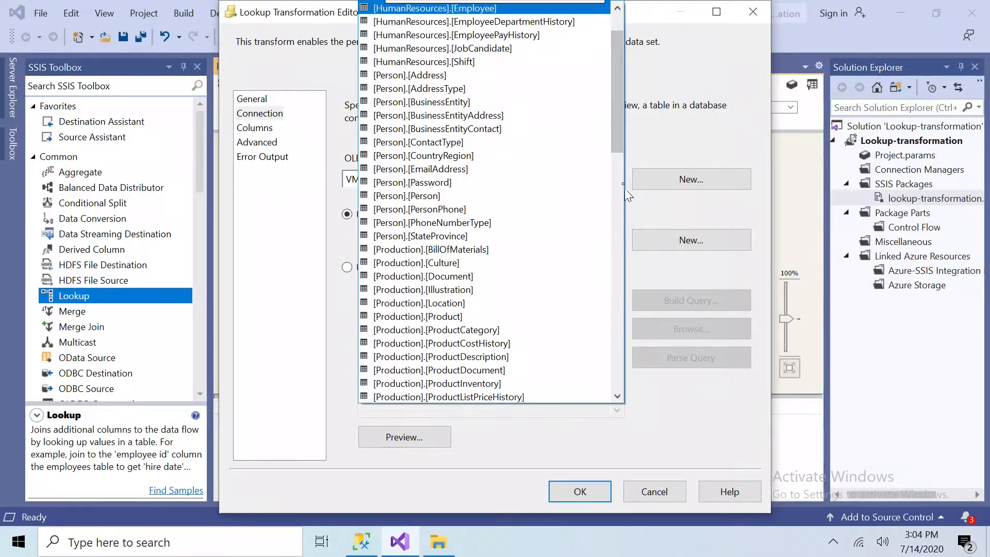
left_click(618, 168)
left_click_drag(614, 171, 610, 131)
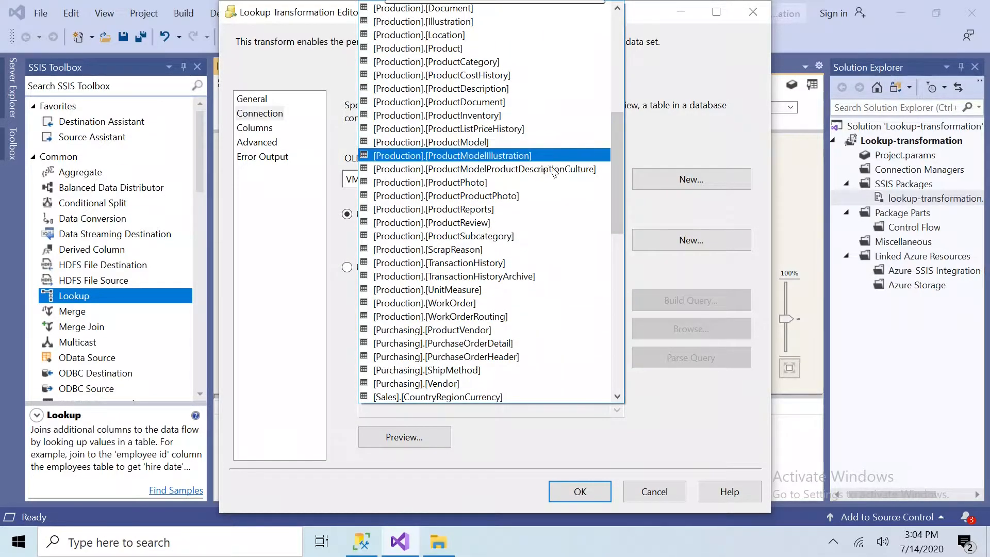
left_click(535, 209)
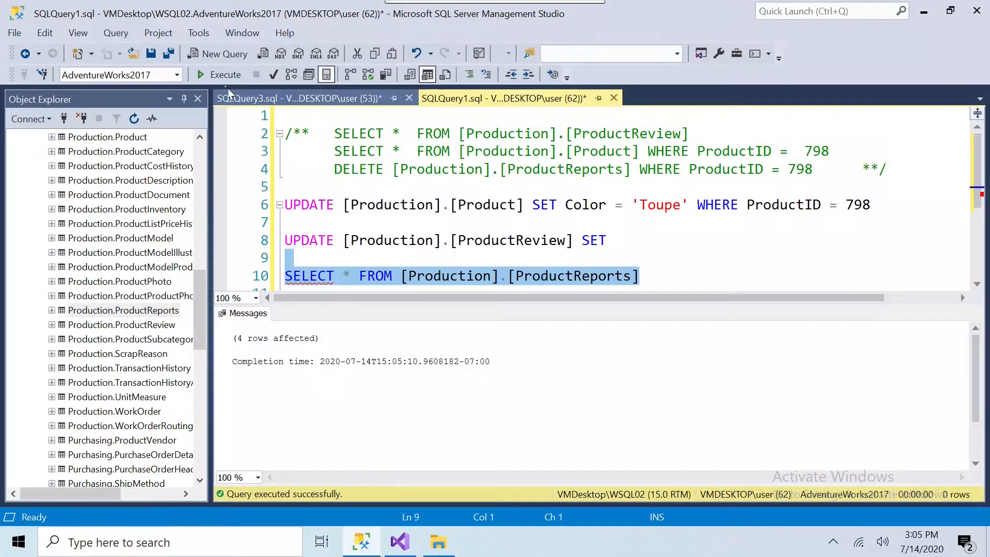
Run the selected ProductReports query in Management Studio, switch to Visual Studio, and preview the Lookup's reference table.
left_click(219, 77)
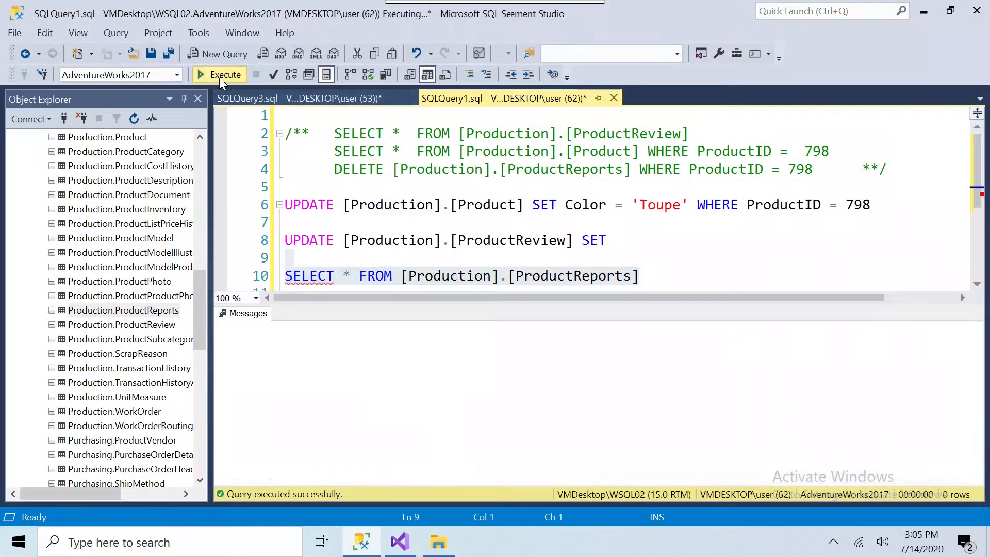
left_click(406, 543)
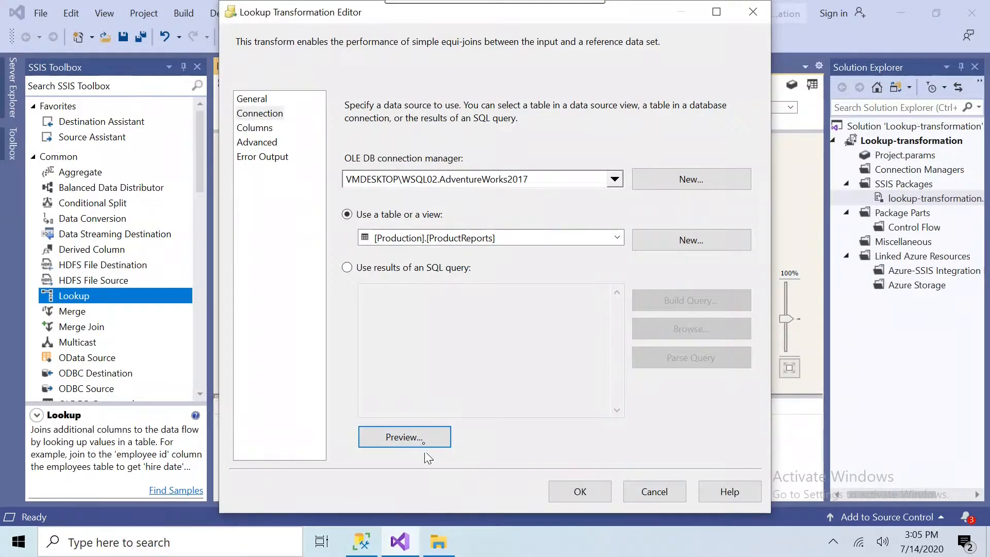
left_click(426, 439)
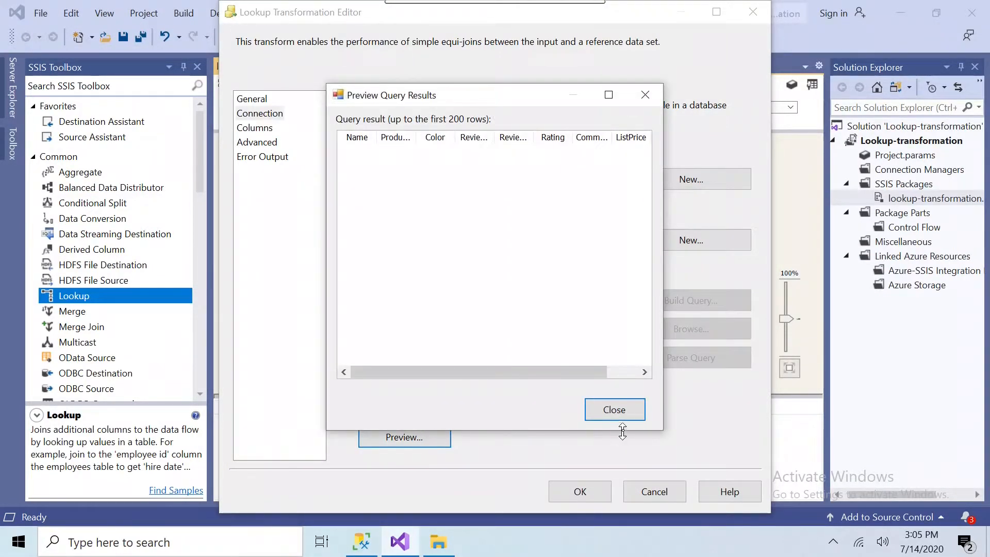
left_click(616, 419)
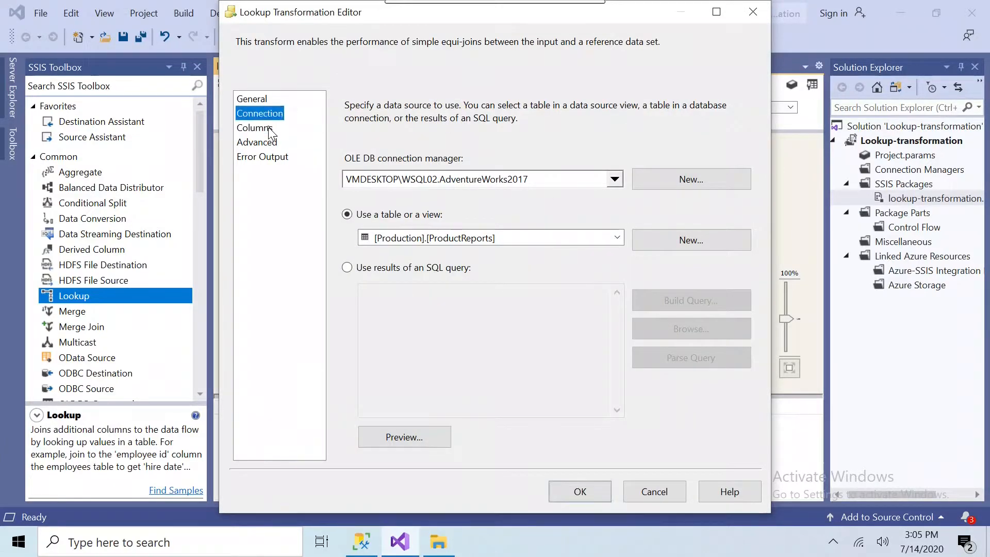
Map the ProductID input column to the ProductID lookup column in the Lookup transformation.
left_click(257, 129)
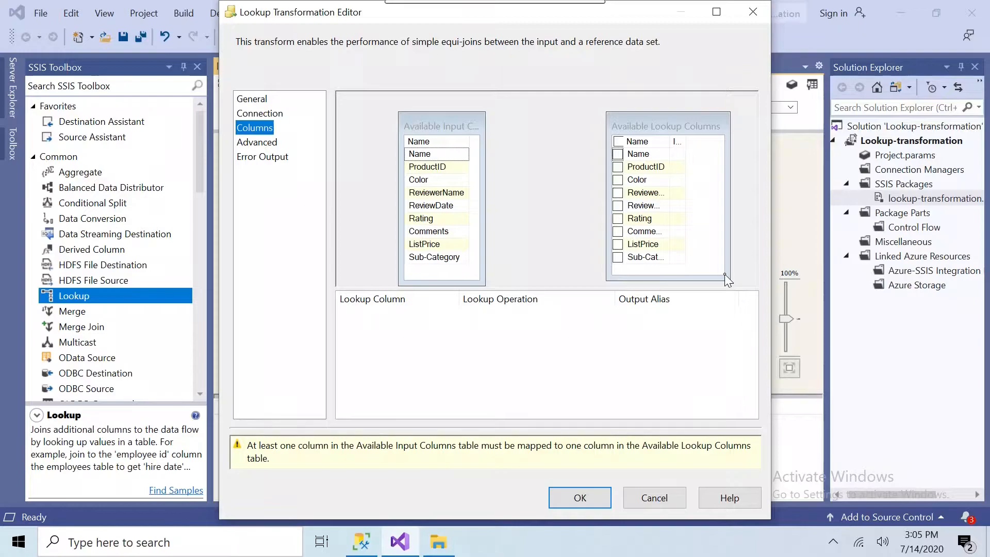
right_click(627, 154)
left_click(646, 167)
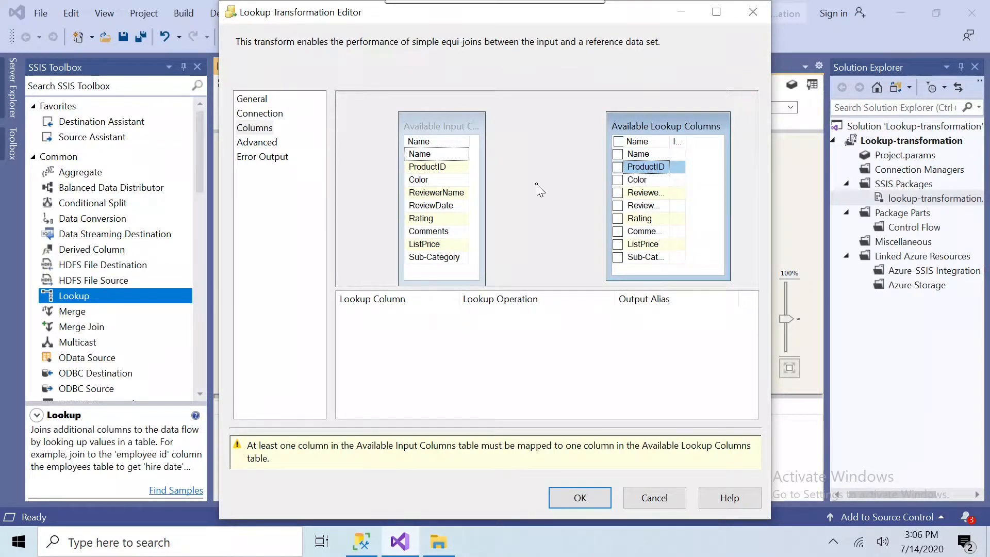
left_click_drag(447, 167, 636, 170)
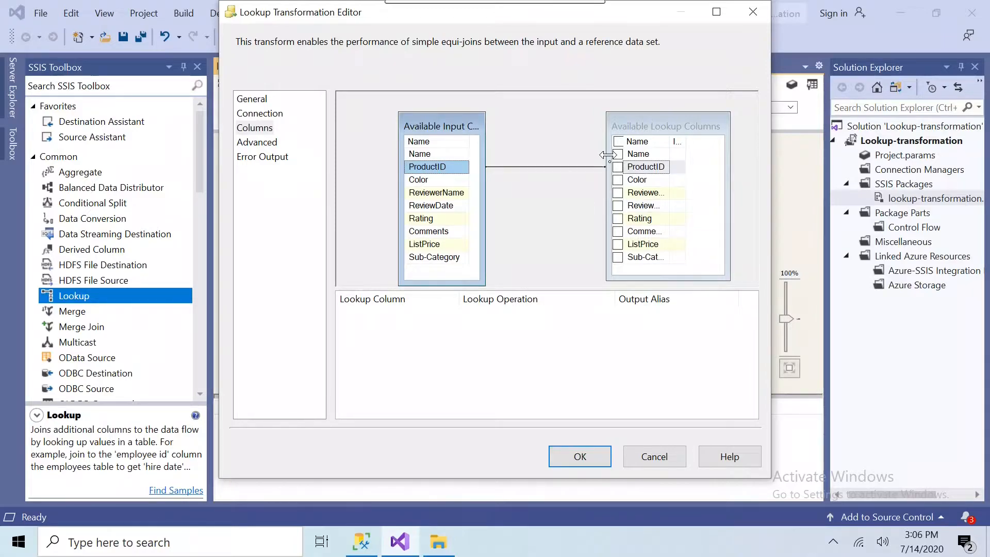
left_click(618, 180)
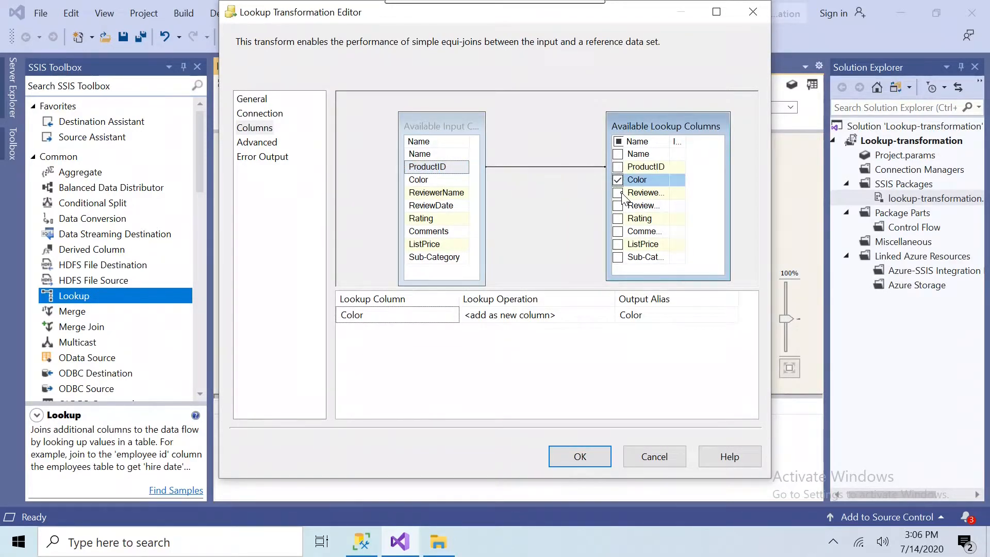
left_click(618, 193)
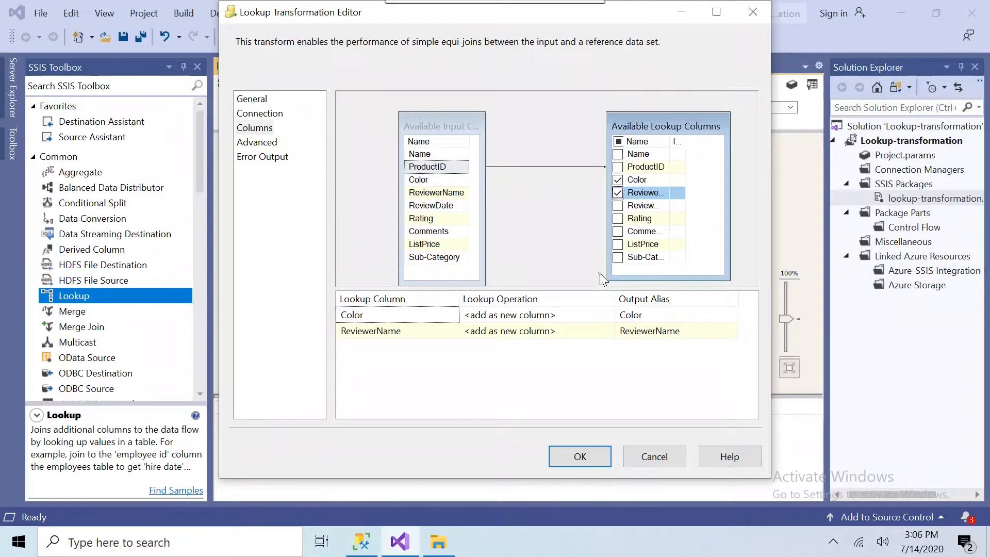
left_click(597, 316)
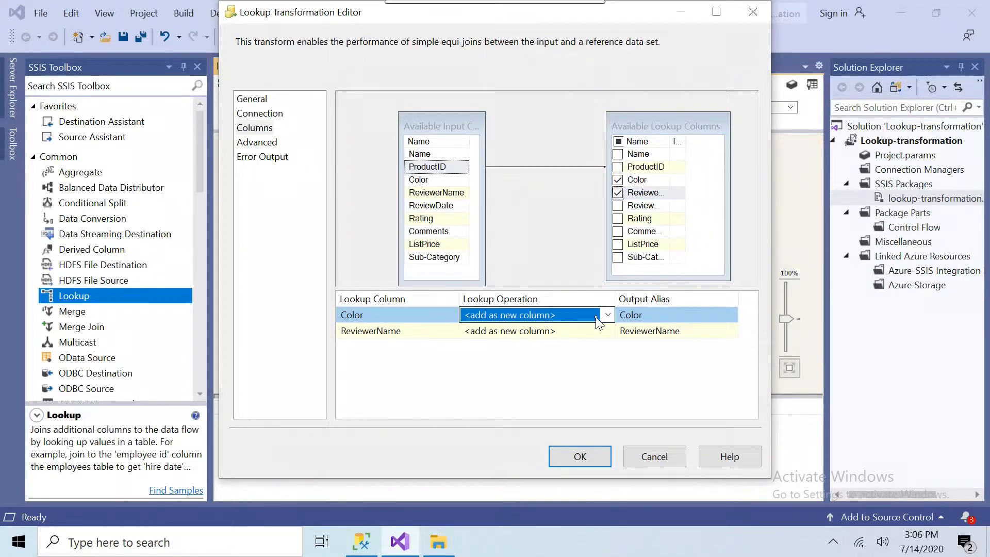
left_click(608, 315)
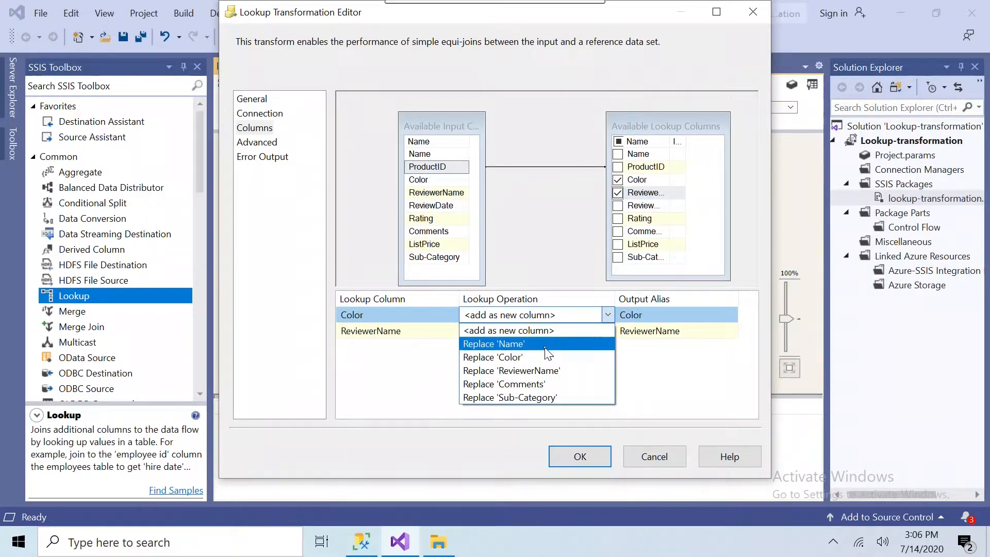
left_click(608, 312)
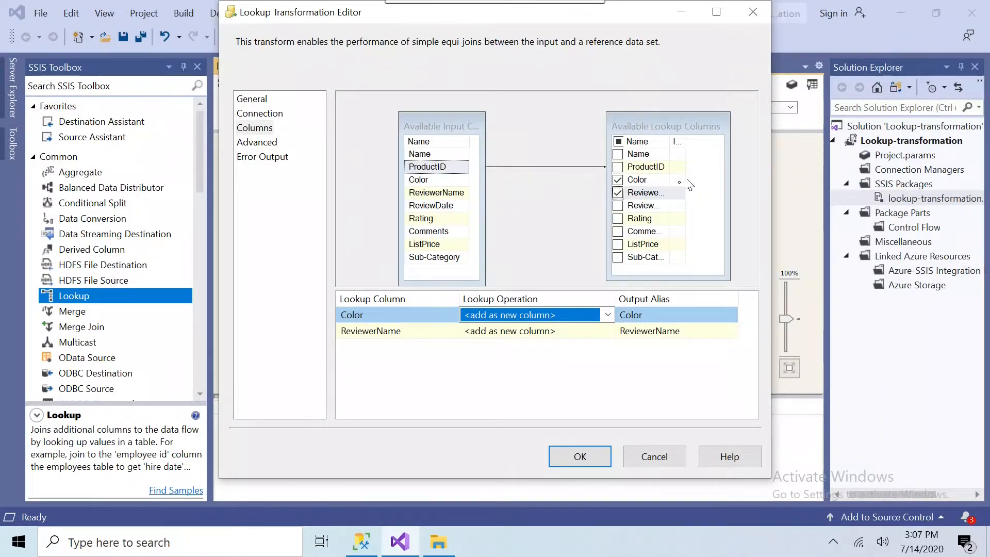
left_click(618, 185)
left_click(617, 180)
left_click(617, 193)
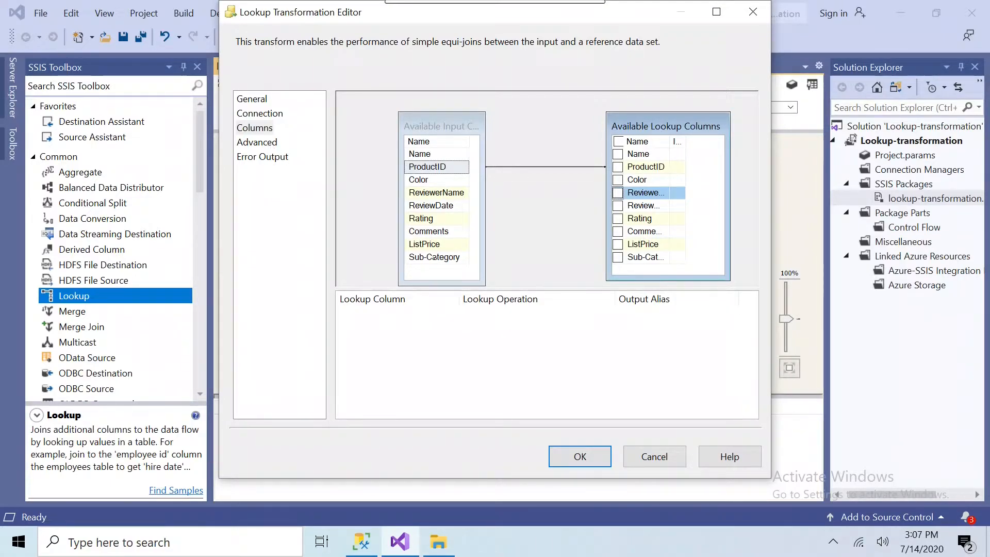
Accept the Lookup transformation's settings with the ProductID column mapping.
left_click(579, 457)
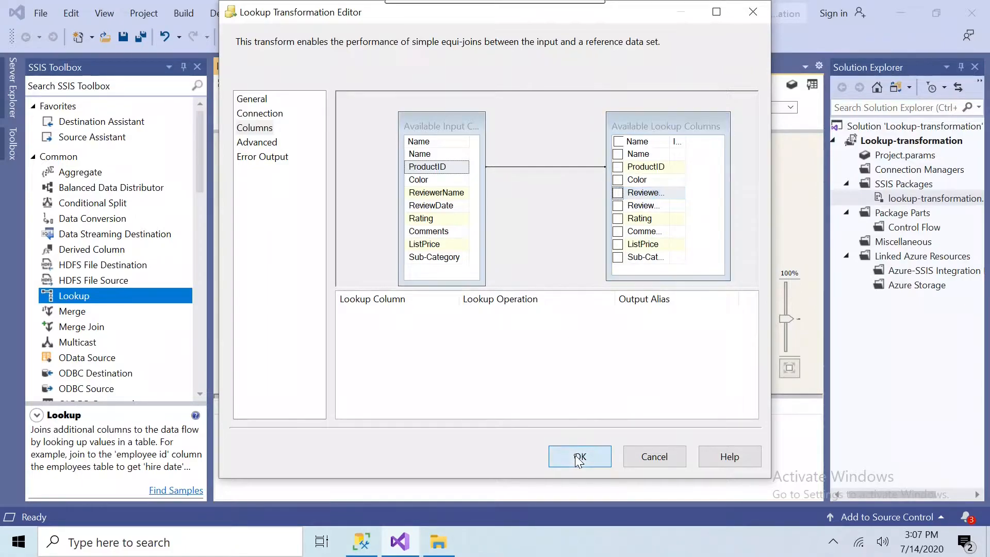
Add an OLE DB Destination to the data flow below the Lookup and connect the Lookup No Match Output to it.
left_click_drag(466, 281, 450, 262)
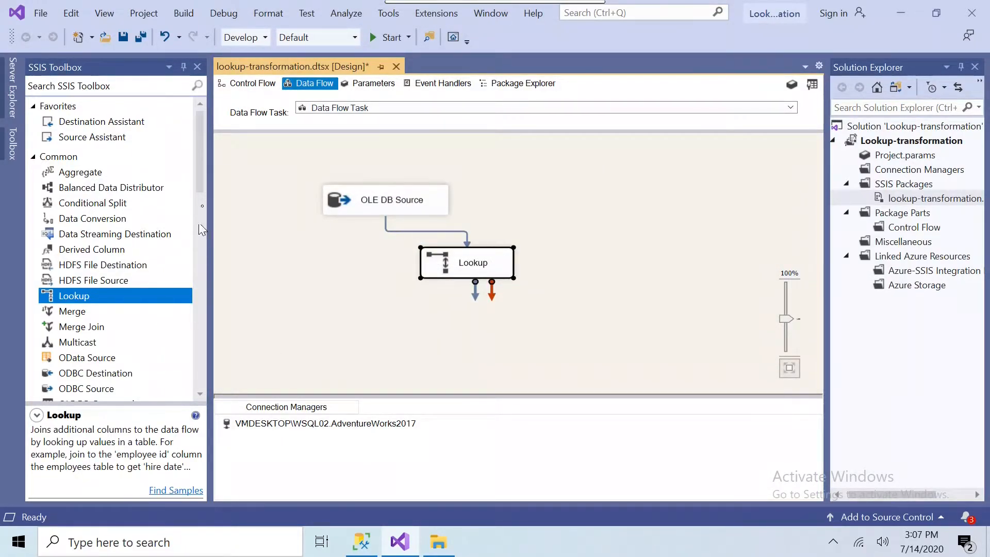
left_click_drag(199, 190, 196, 386)
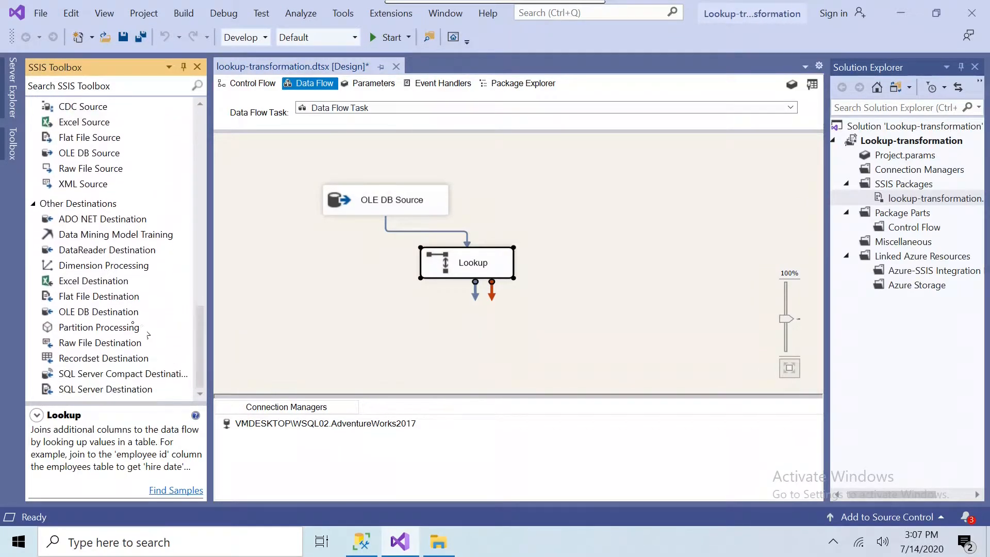
left_click_drag(114, 316, 570, 325)
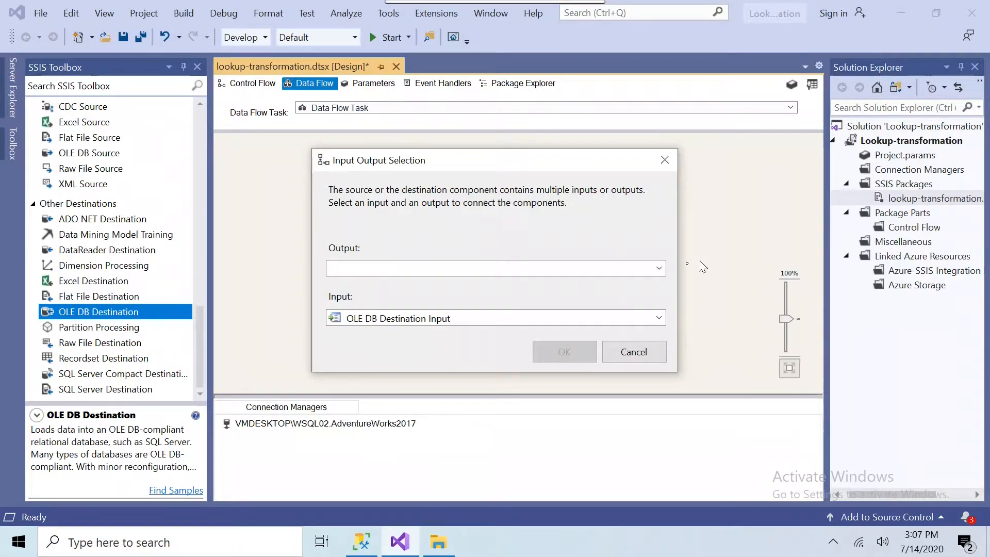
left_click(659, 268)
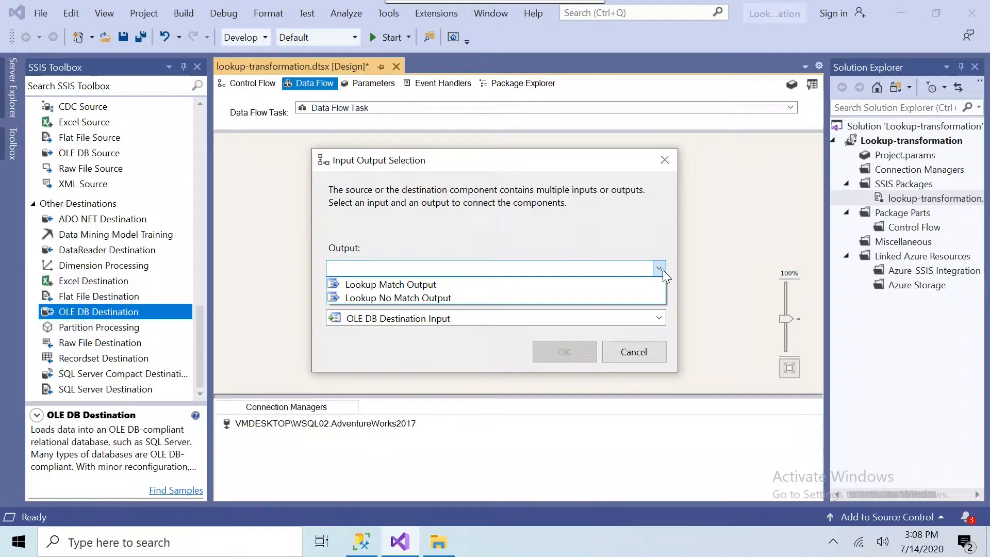
left_click(506, 299)
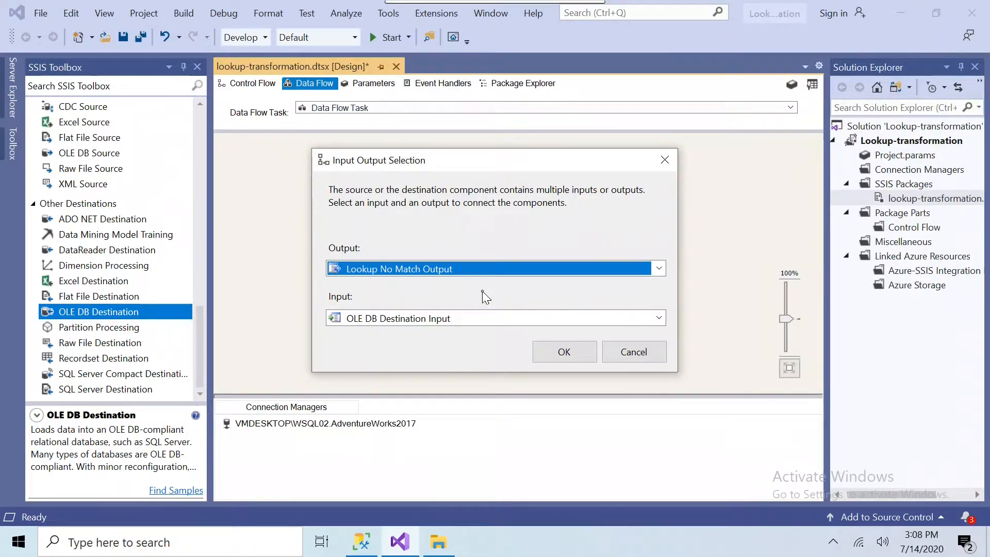
left_click(565, 352)
Configure the OLE DB Destination with the Table or view access mode and [Production].[ProductReports] as its target table.
double_click(632, 343)
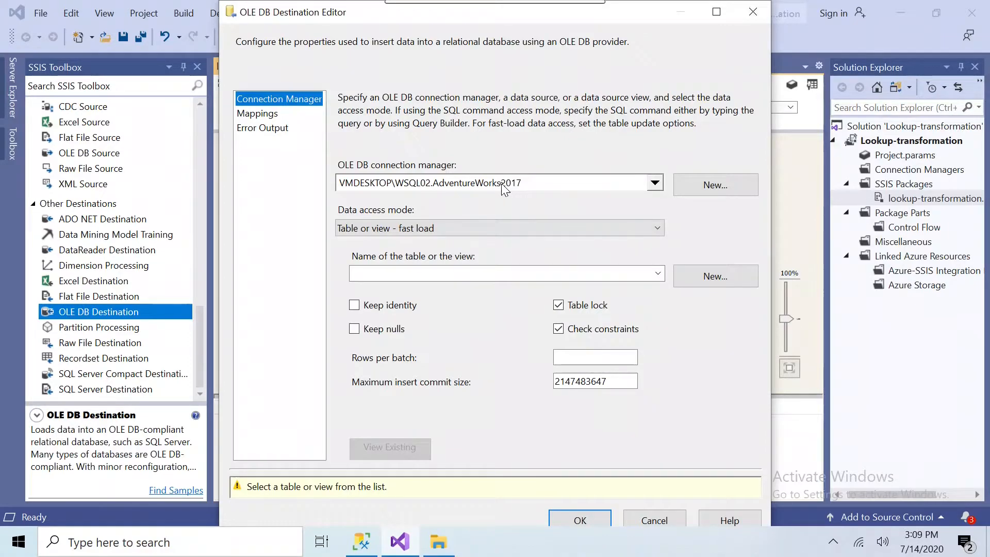
left_click(430, 232)
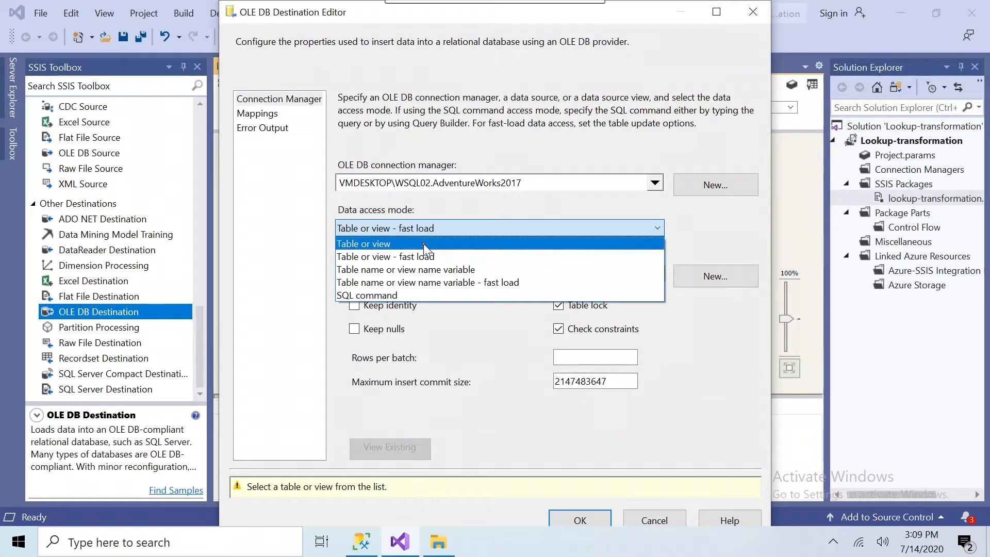
left_click(432, 243)
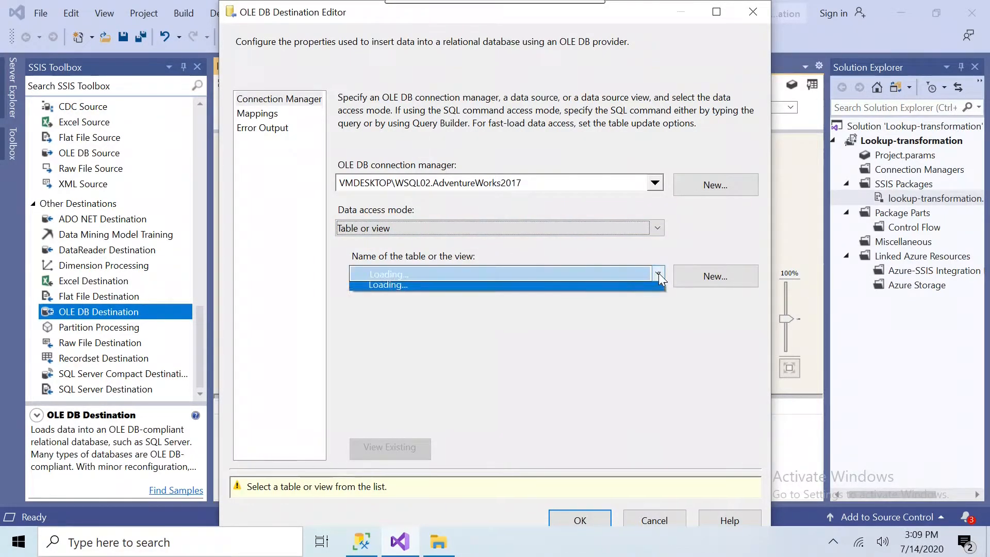
left_click(658, 273)
left_click_drag(658, 318, 650, 439)
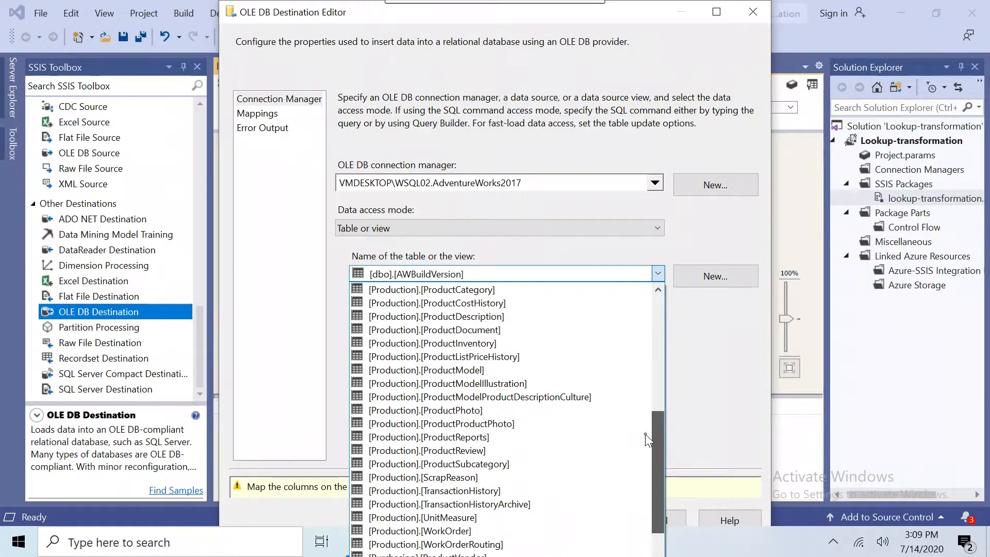
left_click(553, 438)
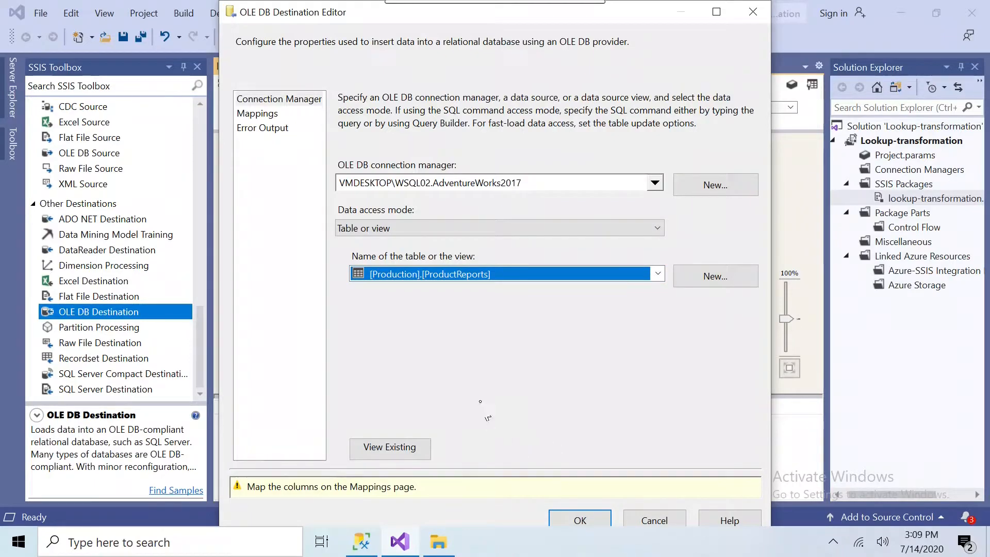
Review the input-to-destination column mappings of the OLE DB Destination and accept its settings.
left_click(254, 114)
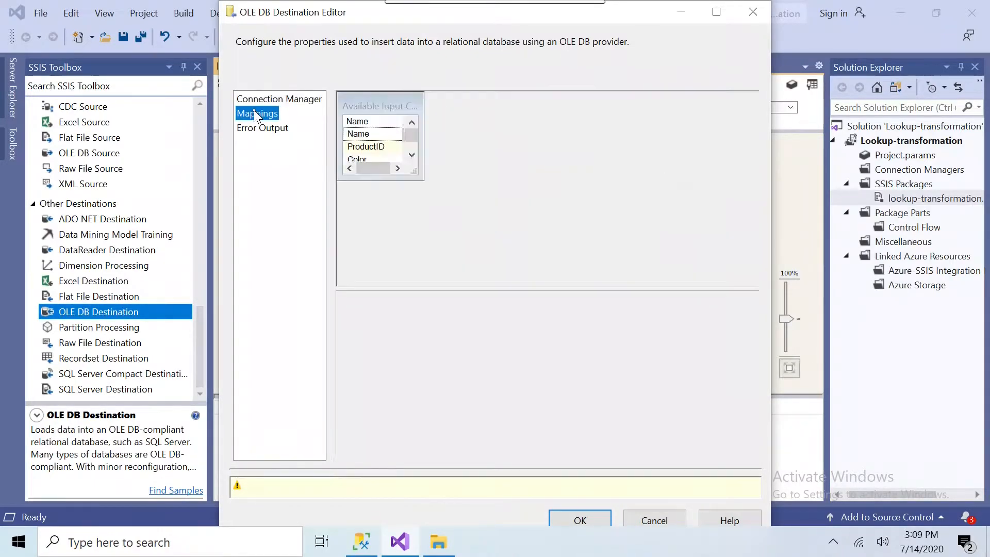
left_click_drag(719, 193, 719, 212)
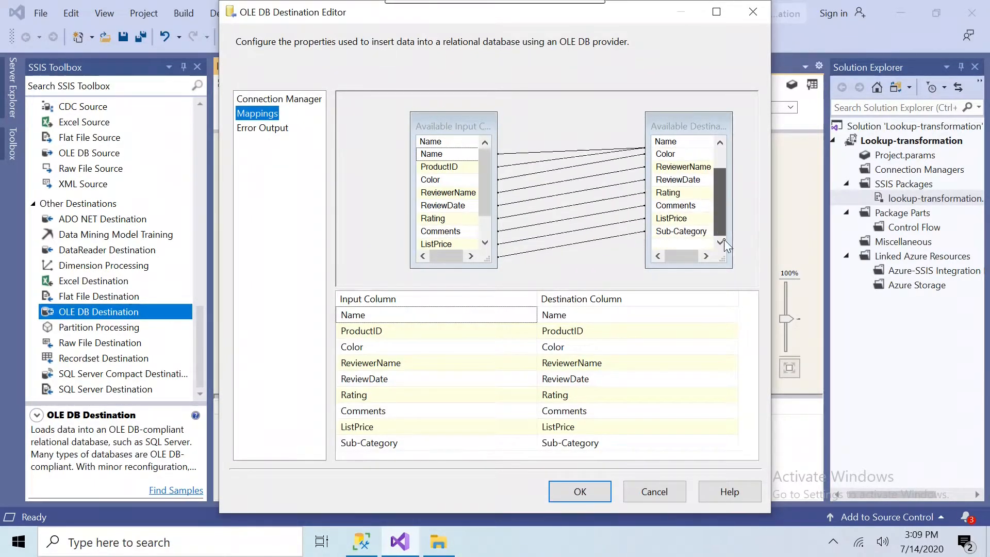
left_click_drag(484, 197, 484, 215)
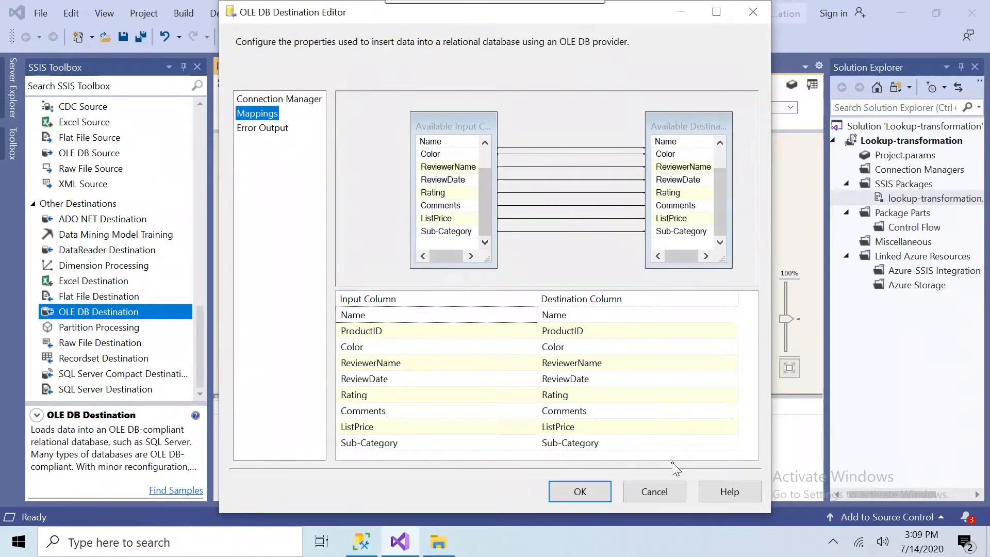
left_click(590, 494)
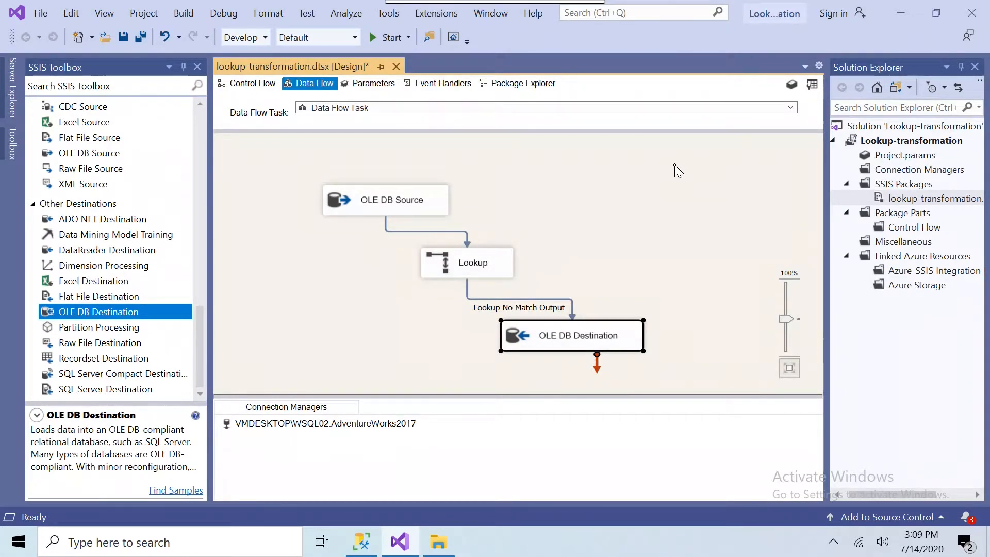
Run the package, and execute SELECT * FROM [Production].[ProductReports] in Management Studio to check the loaded rows.
left_click(376, 37)
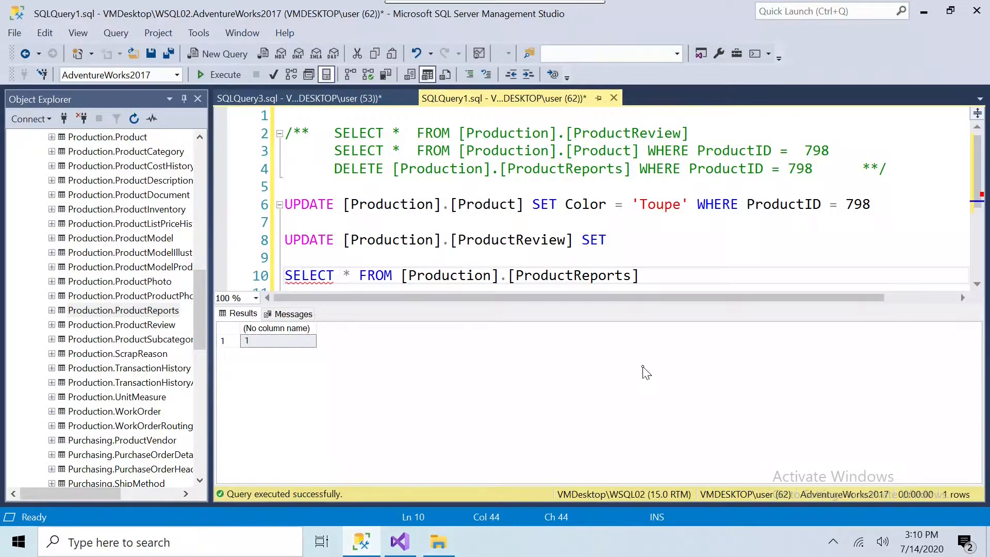
left_click(643, 276)
key("Return")
key("shift+Up")
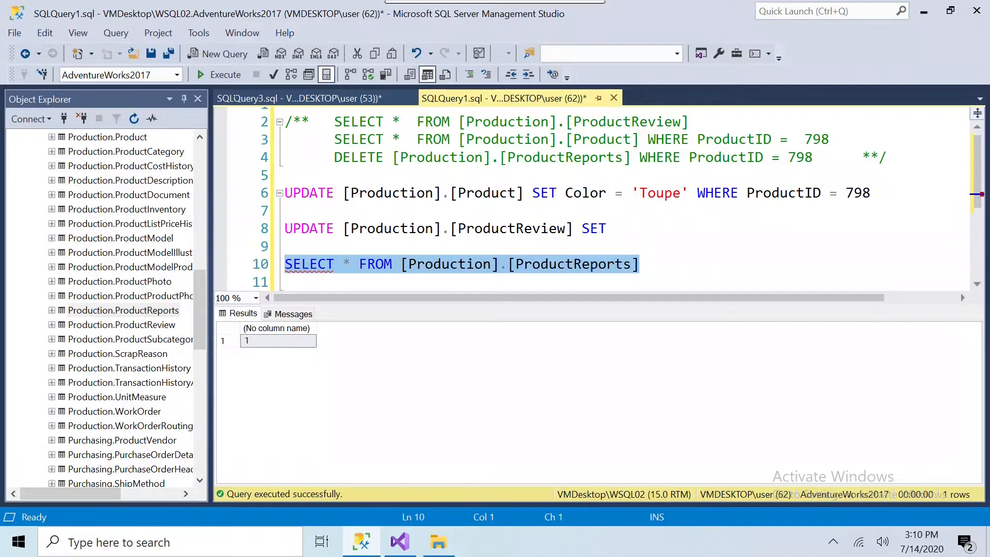
left_click(225, 74)
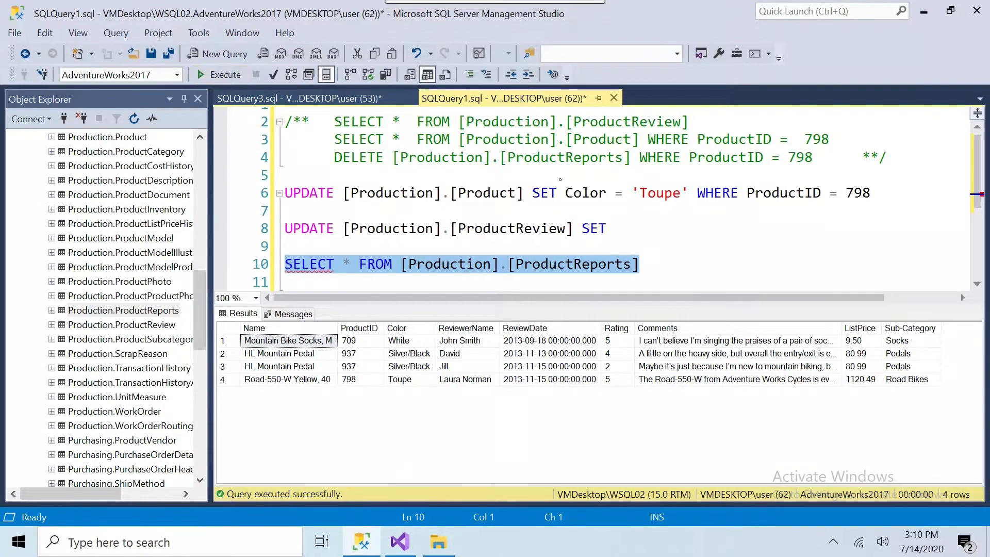
left_click(650, 229)
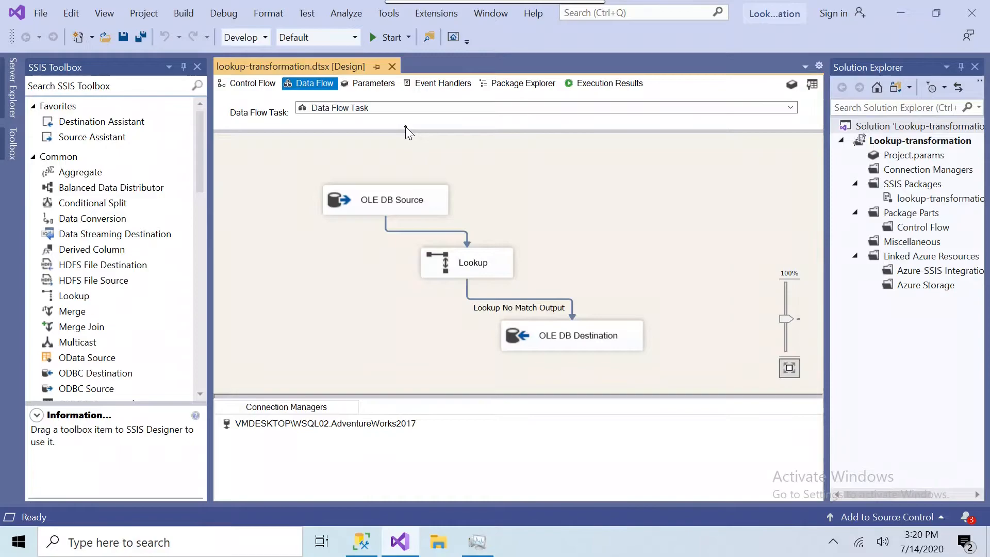
In Management Studio, delete the ProductID 709 row from [Production].[ProductReports] with the edited DELETE statement and query the table again.
left_click(361, 546)
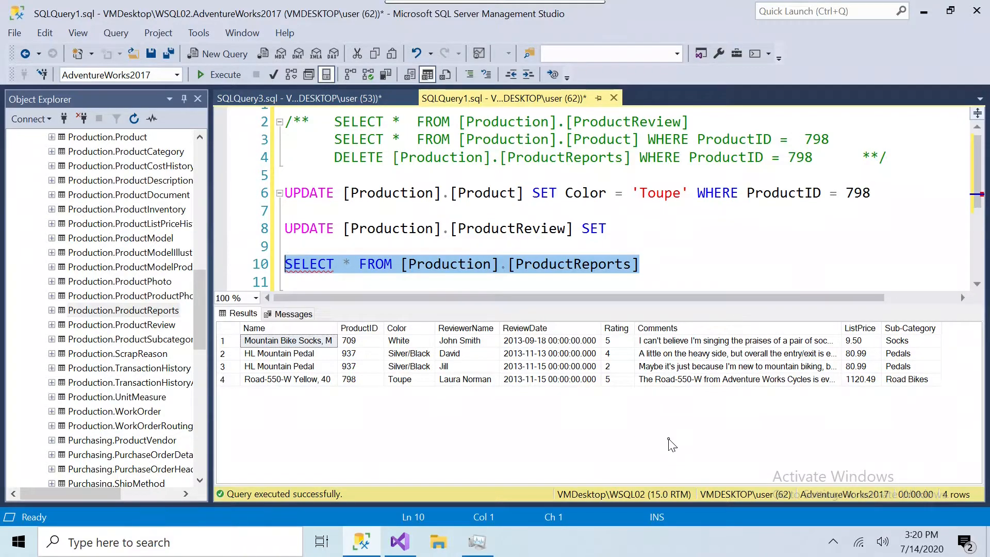
left_click(362, 344)
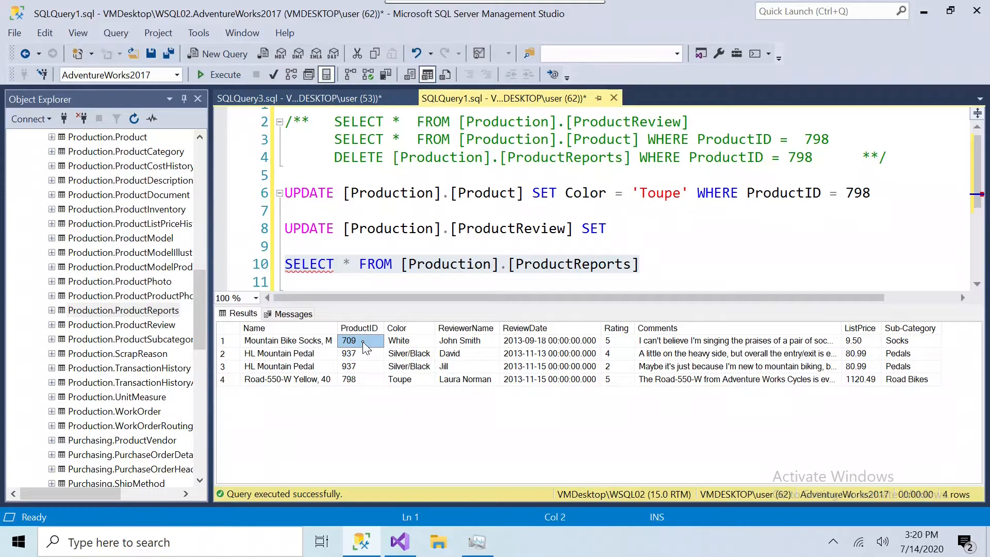
double_click(797, 159)
type("709")
left_click_drag(821, 157, 333, 158)
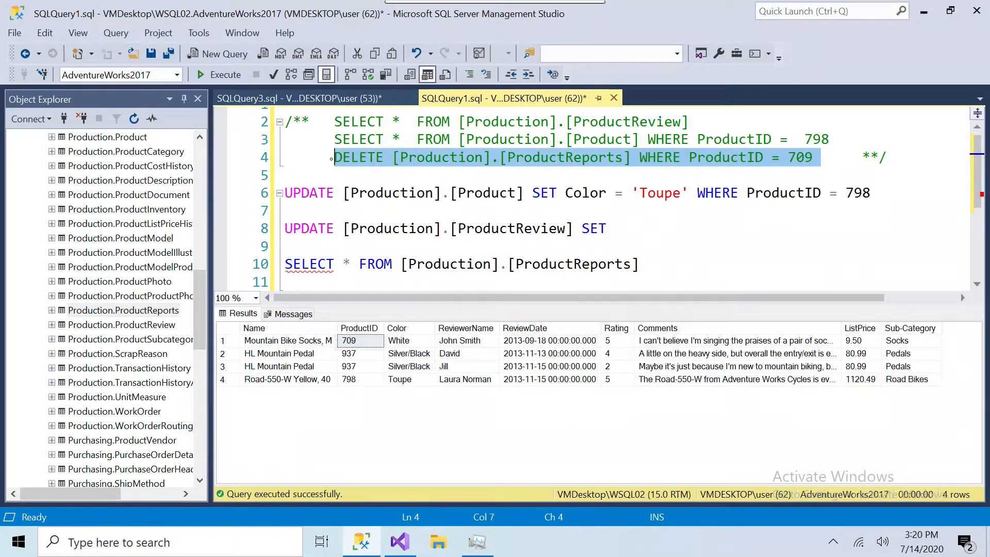
left_click(225, 76)
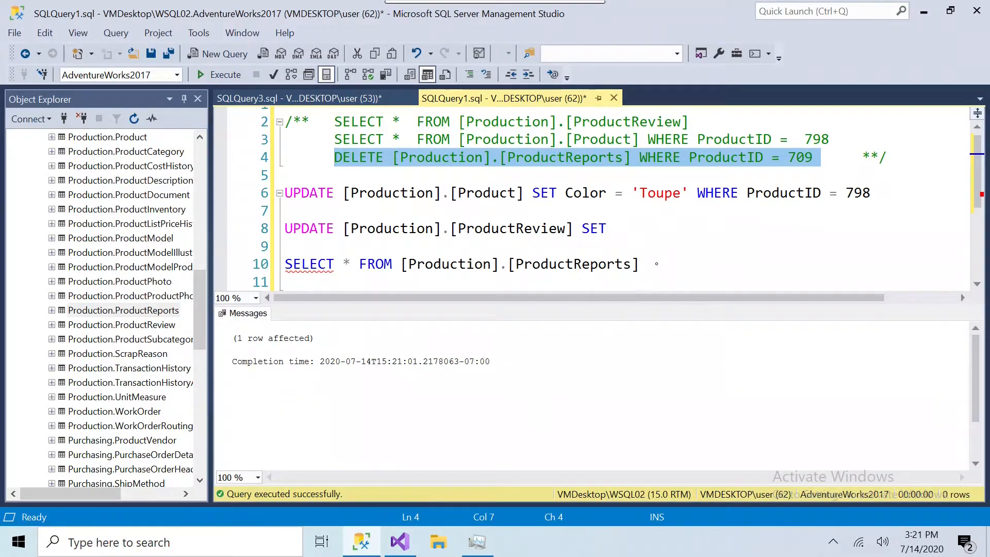
left_click_drag(659, 264, 284, 264)
left_click(229, 75)
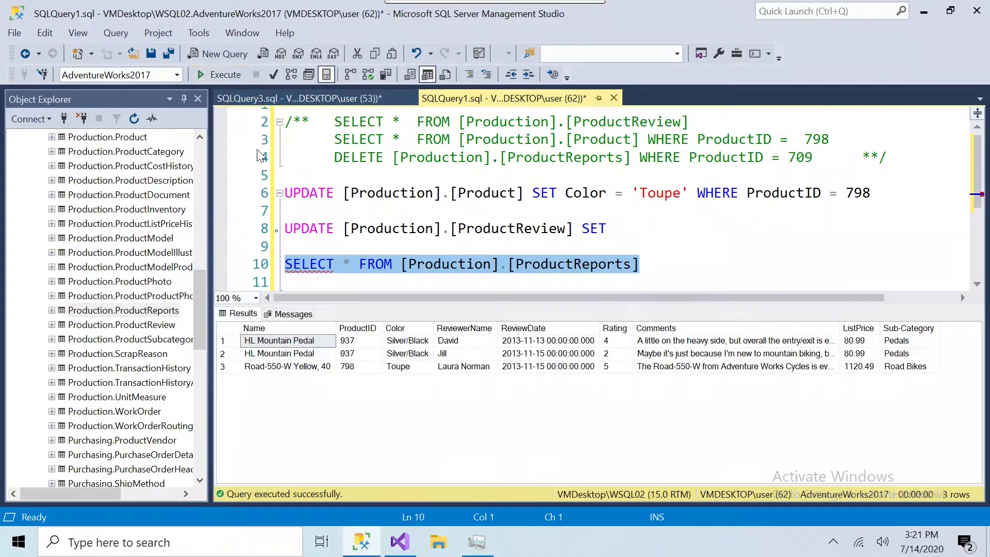
Switch to Visual Studio to rerun the package, and examine the ProductID 709 row in ProductReports through Management Studio.
left_click(400, 542)
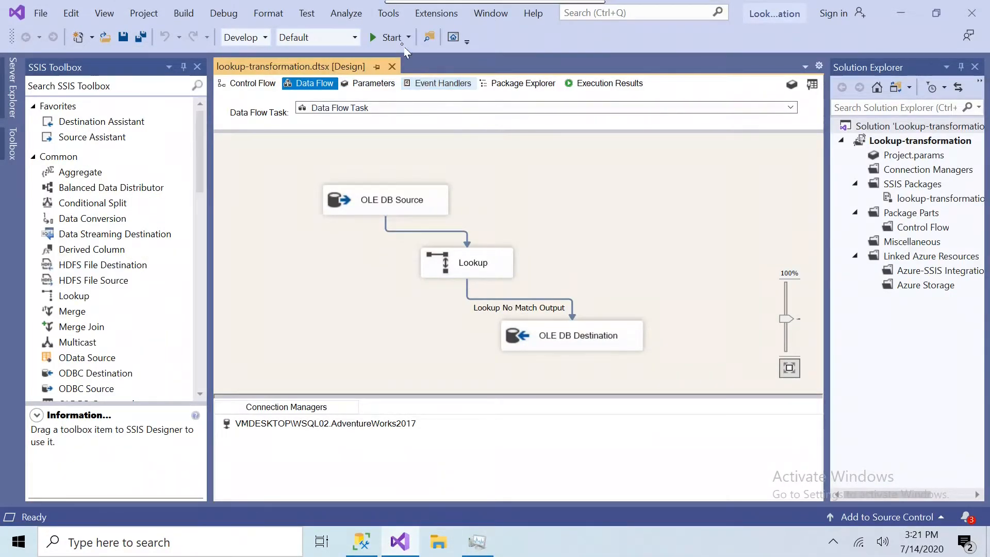
left_click(382, 38)
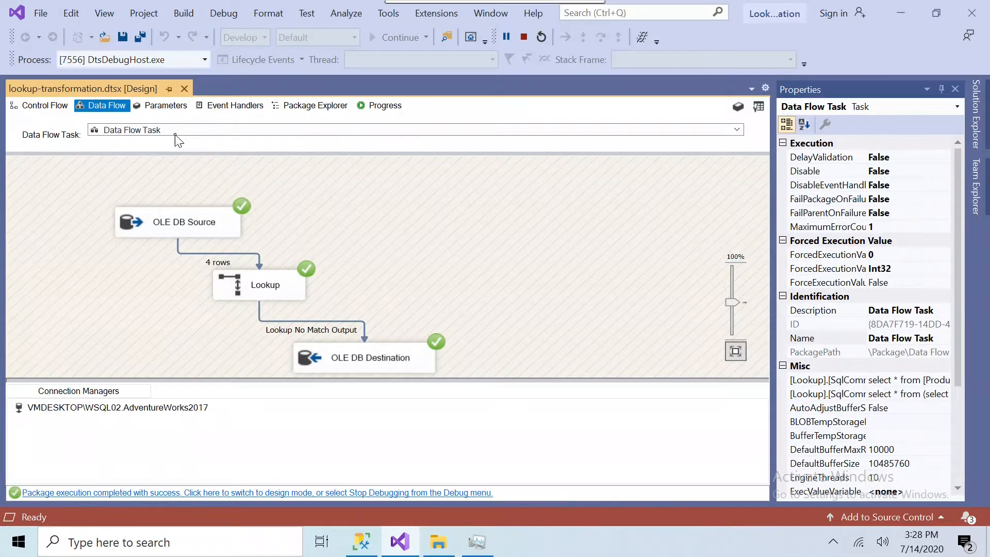
left_click(363, 549)
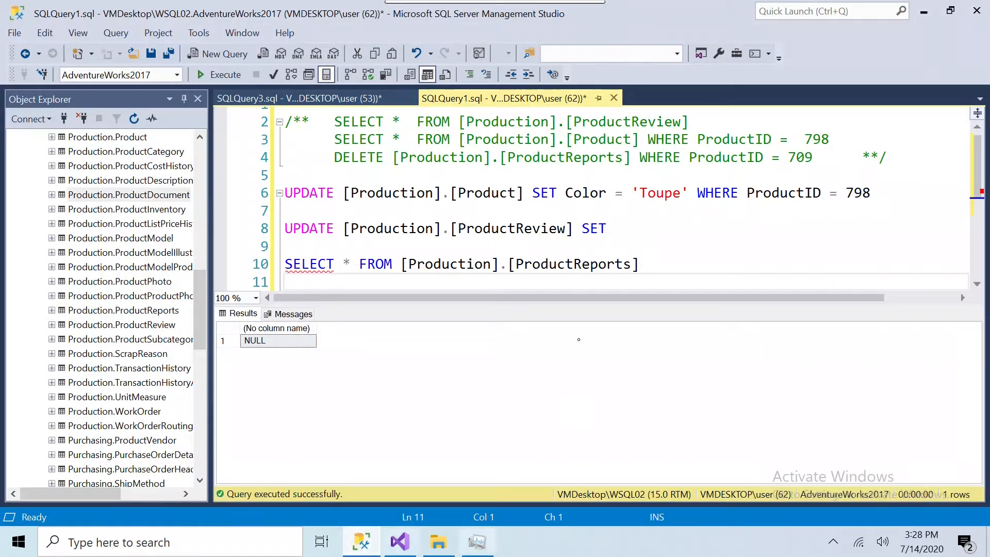
left_click_drag(679, 272, 225, 269)
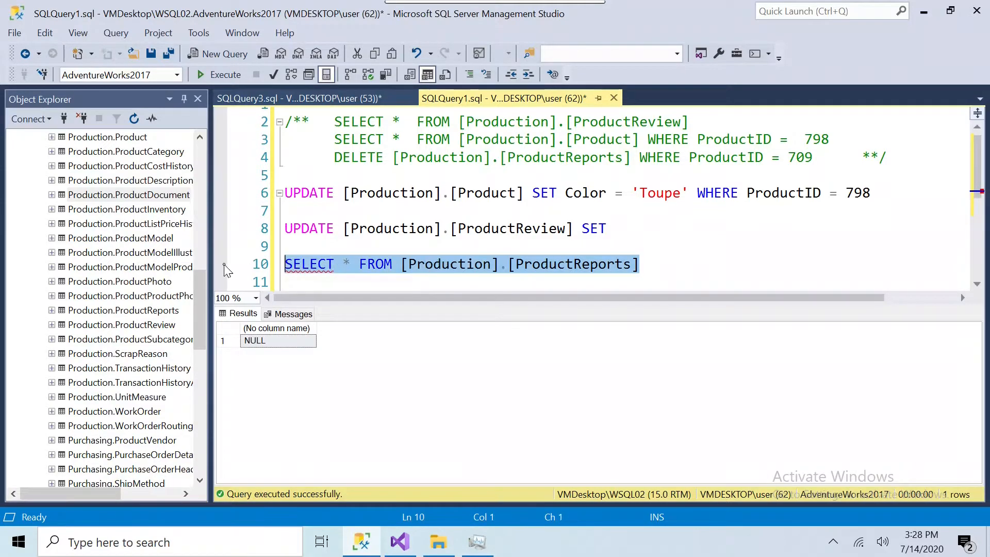
left_click(225, 76)
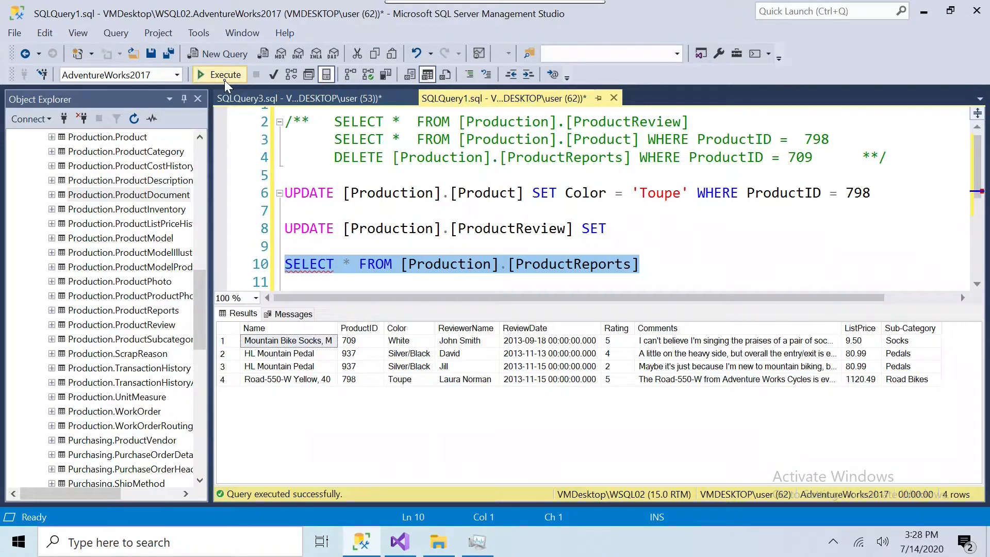
left_click(230, 343)
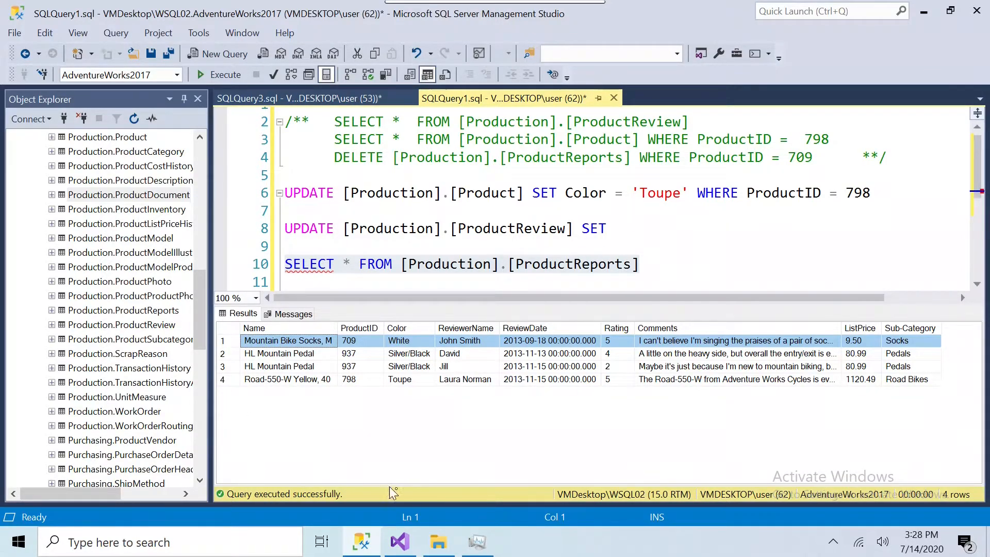
Switch to Visual Studio, map the Color input column to the Color lookup column in the Lookup, and accept the settings.
left_click(407, 544)
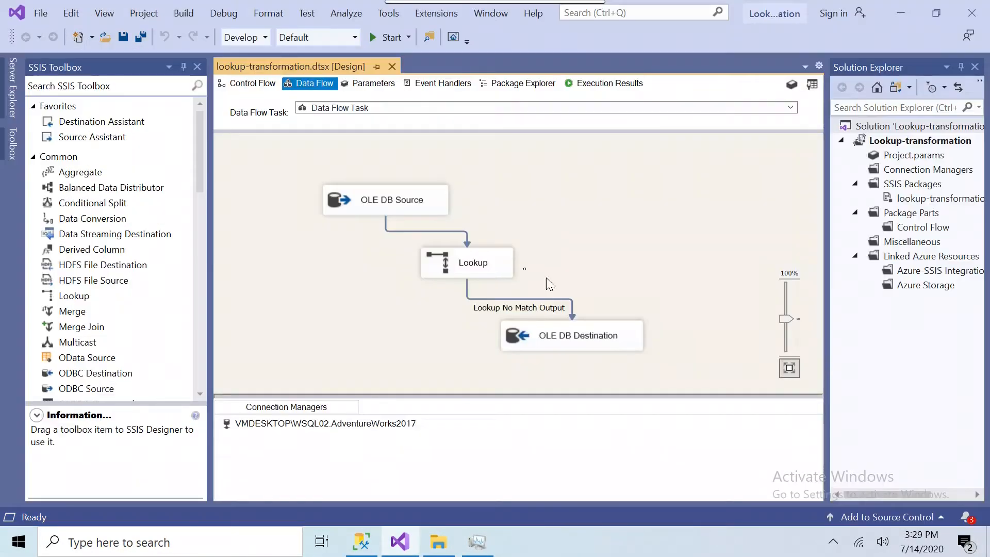
double_click(456, 265)
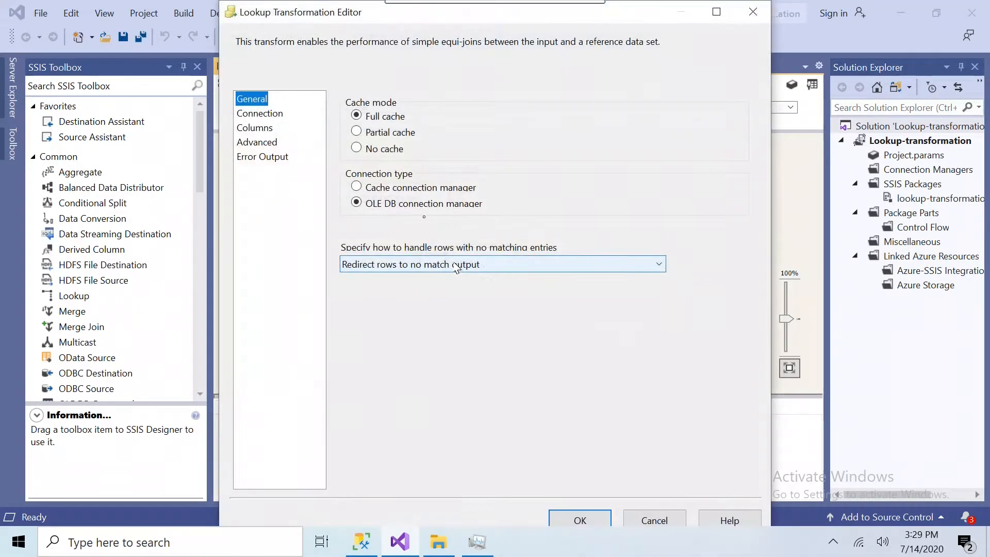
left_click(253, 114)
left_click(256, 129)
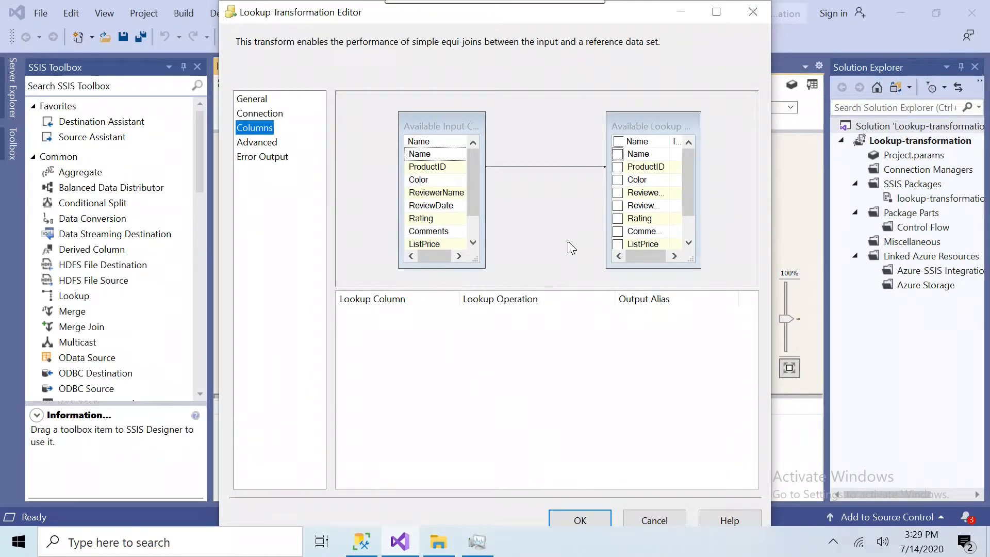
left_click_drag(436, 180, 641, 181)
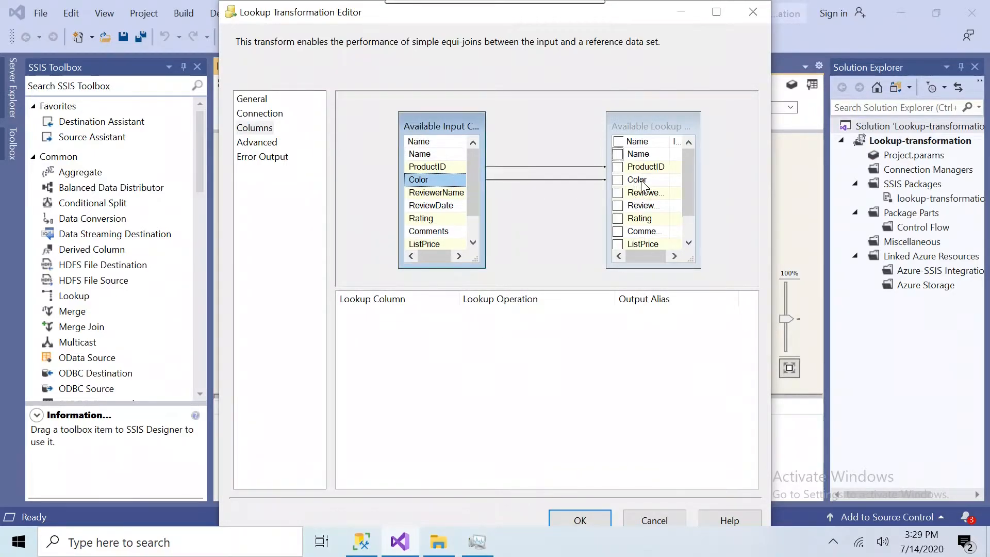
mouse_move(642, 186)
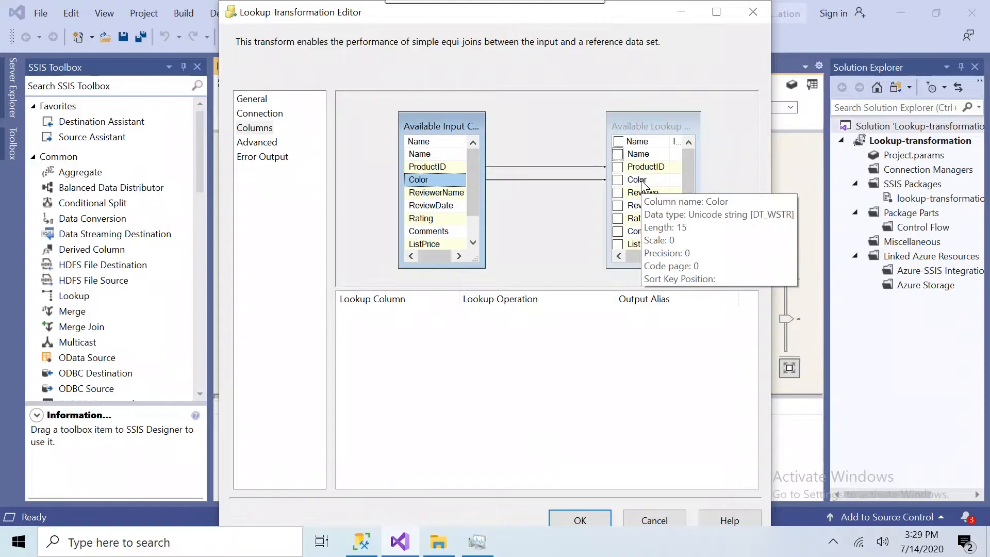
left_click(580, 520)
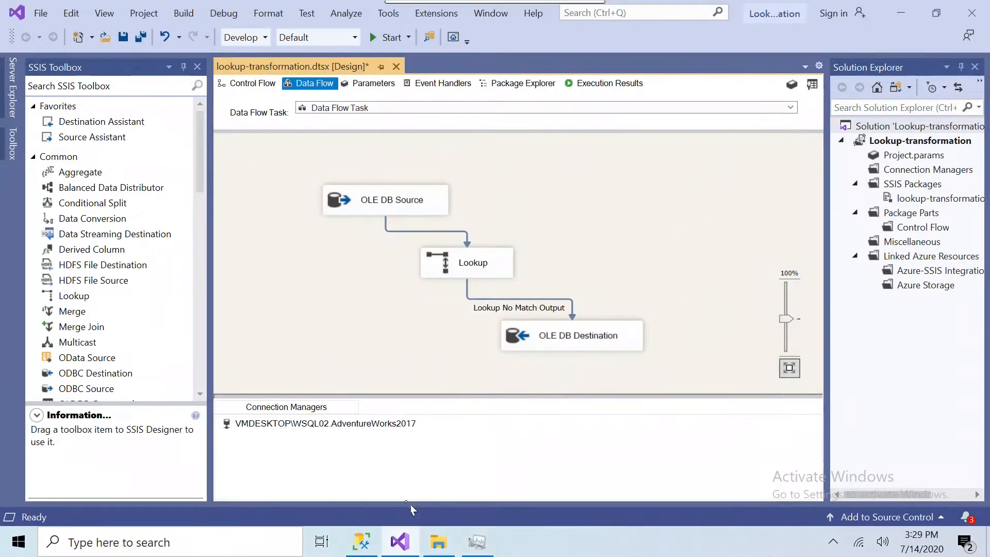
Switch to Management Studio, change the Color in the ProductID 798 UPDATE statement for [Production].[Product] to 'Yellow', and execute that statement.
left_click(367, 540)
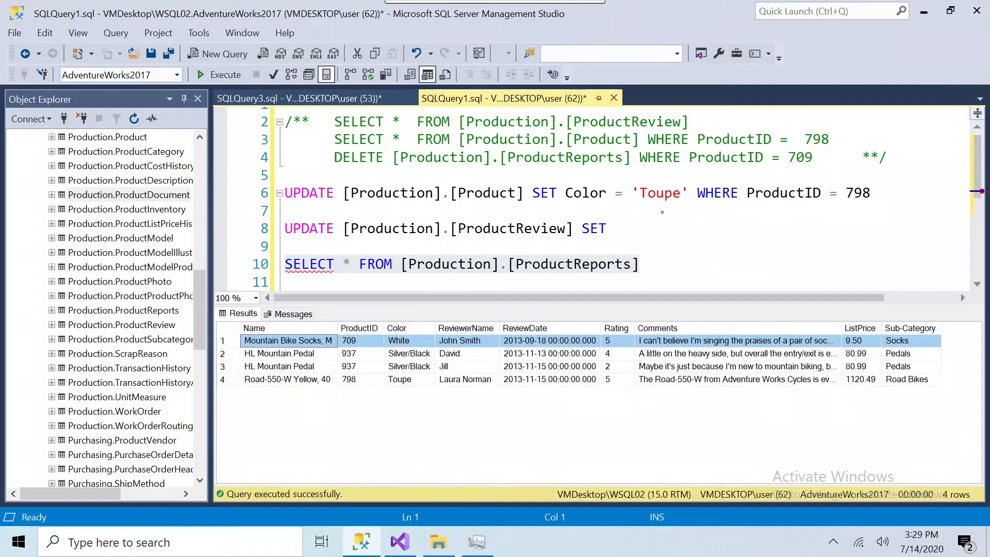
double_click(658, 193)
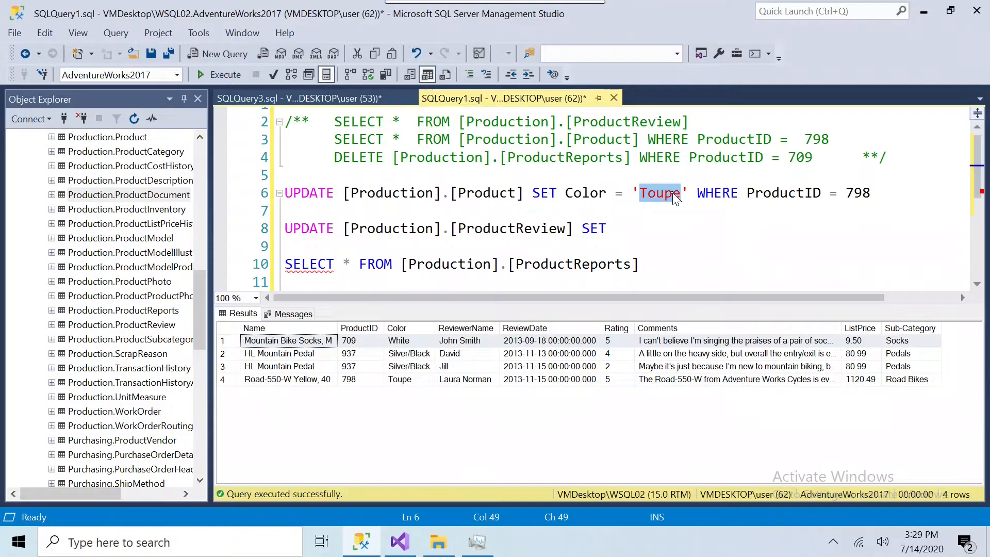
type("Yellow")
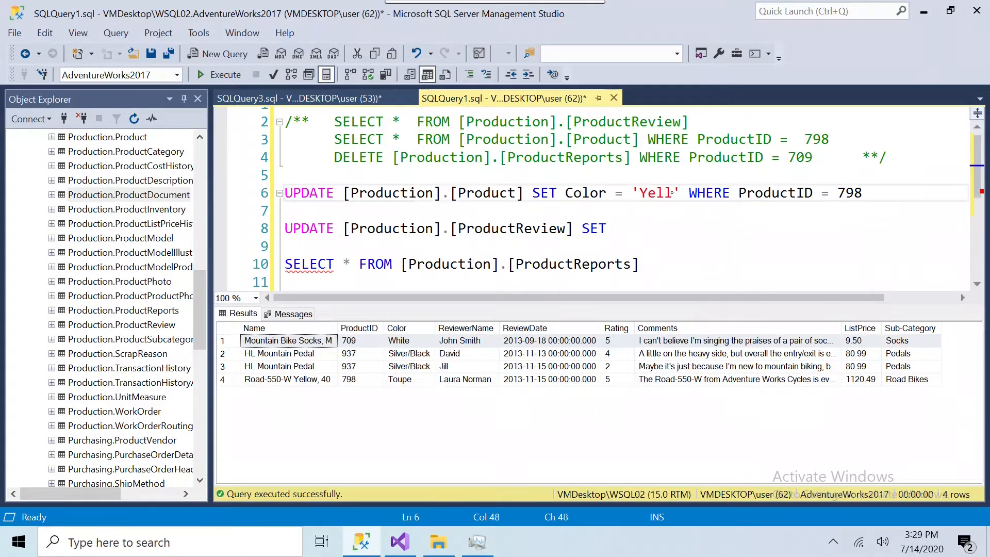
left_click_drag(877, 193, 234, 191)
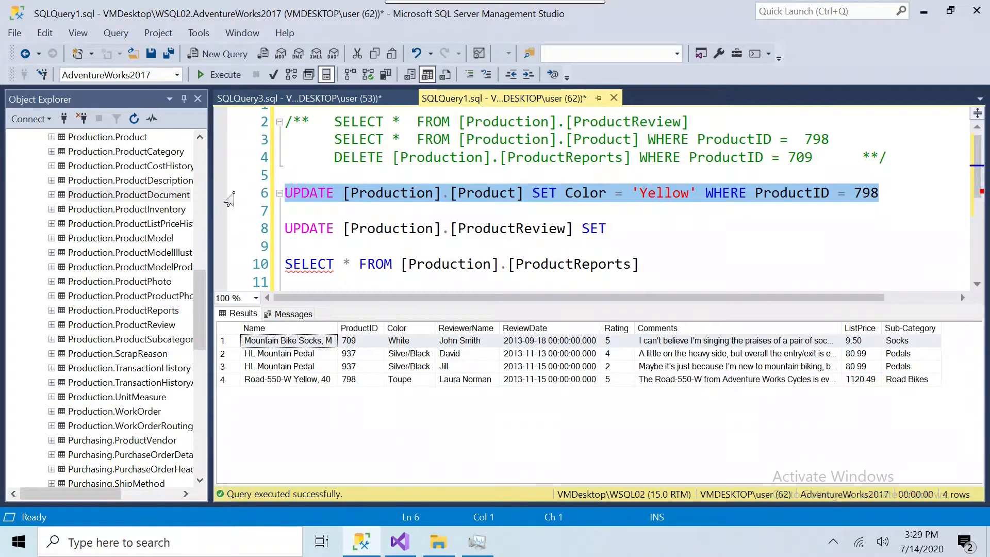
left_click(224, 74)
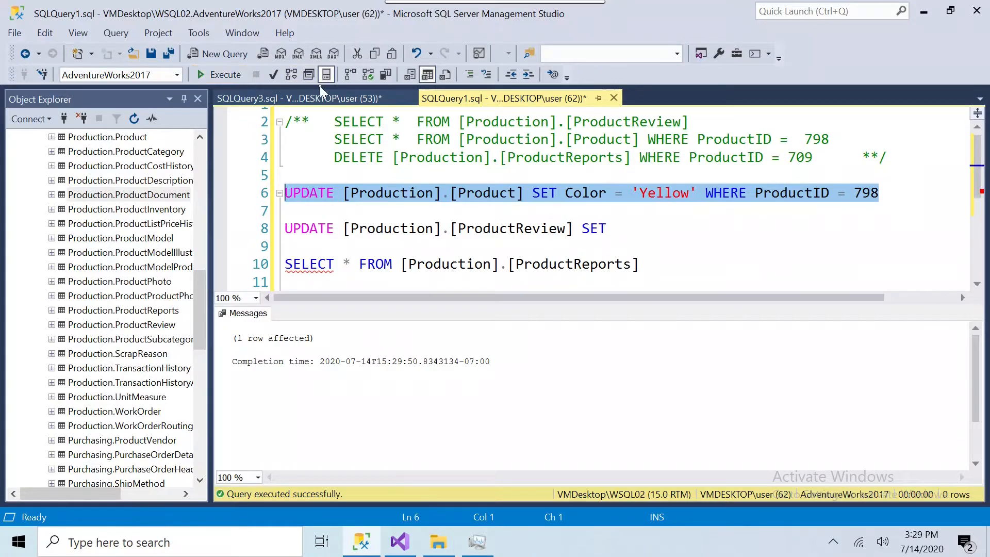
Switch to Visual Studio, run the package with the new Color lookup mapping, and stop debugging.
left_click(391, 544)
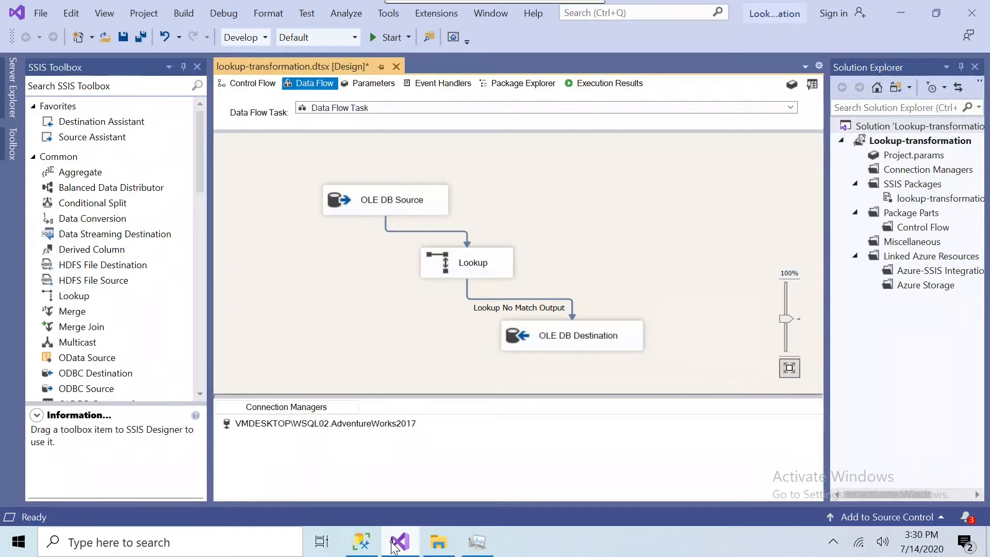
left_click(390, 39)
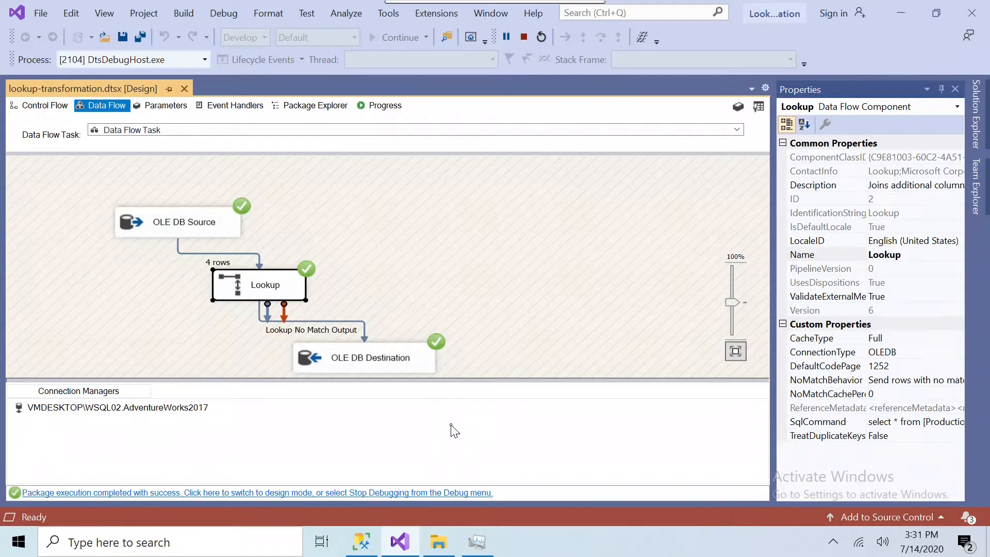
left_click(524, 37)
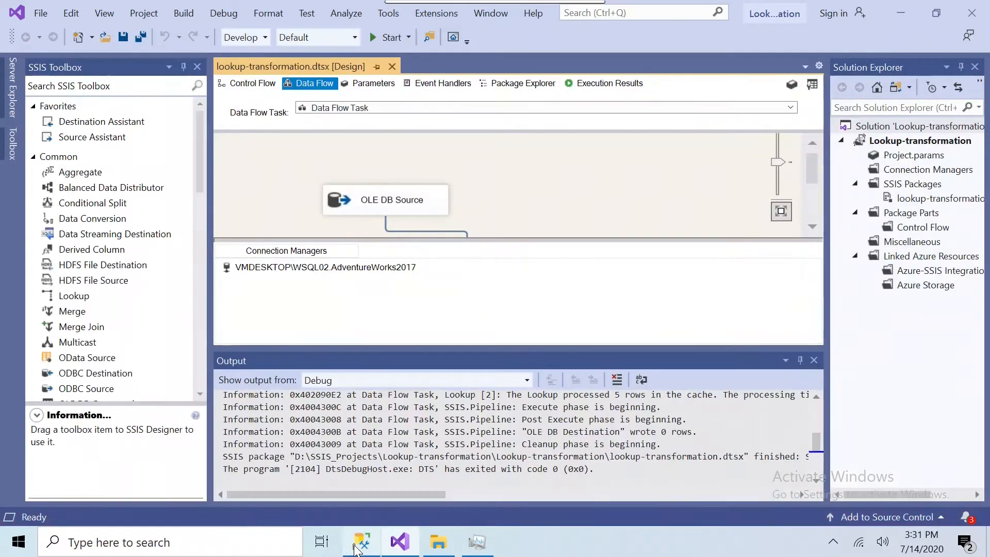
Execute SELECT * FROM [Production].[ProductReports] in Management Studio, and examine the ProductID and Color columns and the Yellow ProductID 798 row.
left_click(360, 546)
left_click(625, 264)
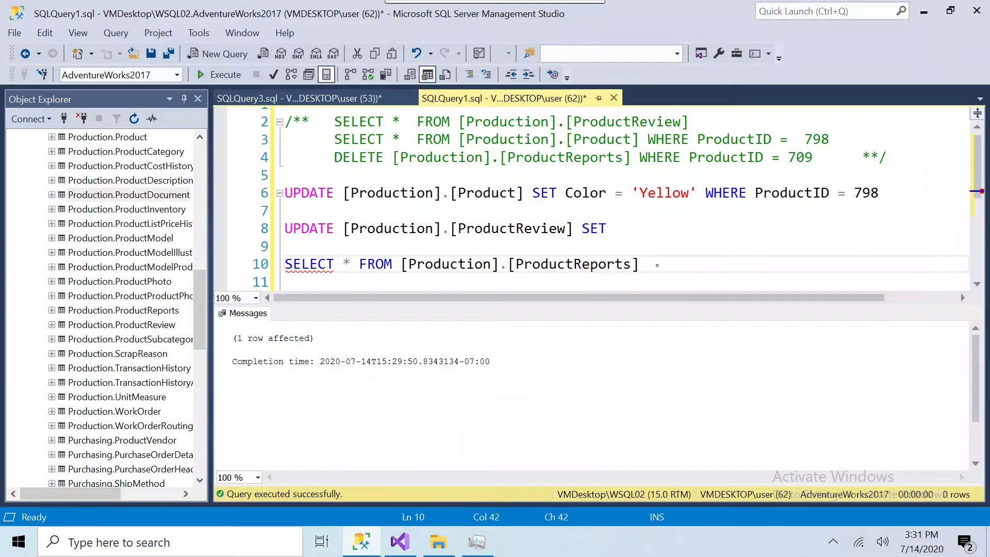
left_click_drag(644, 264, 285, 264)
left_click(228, 74)
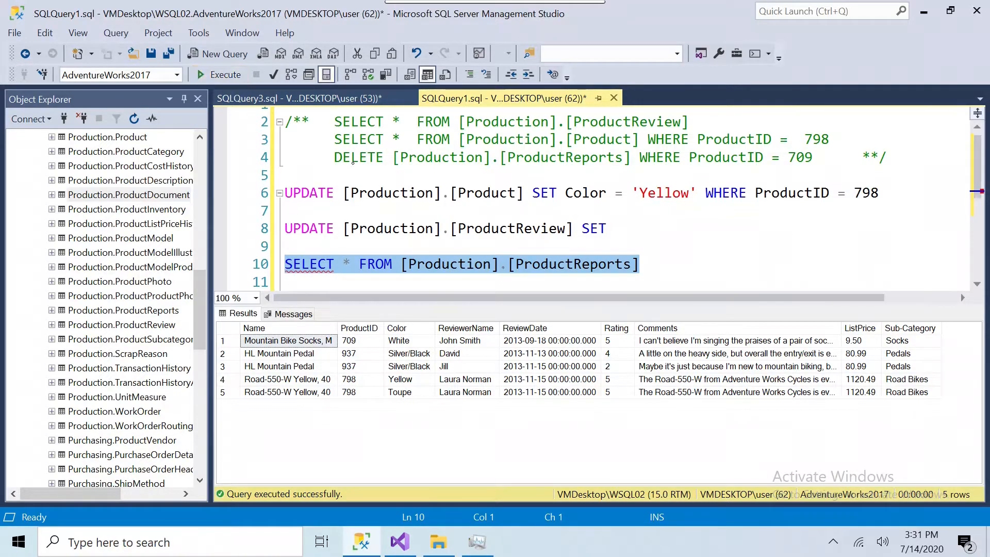
left_click(363, 329)
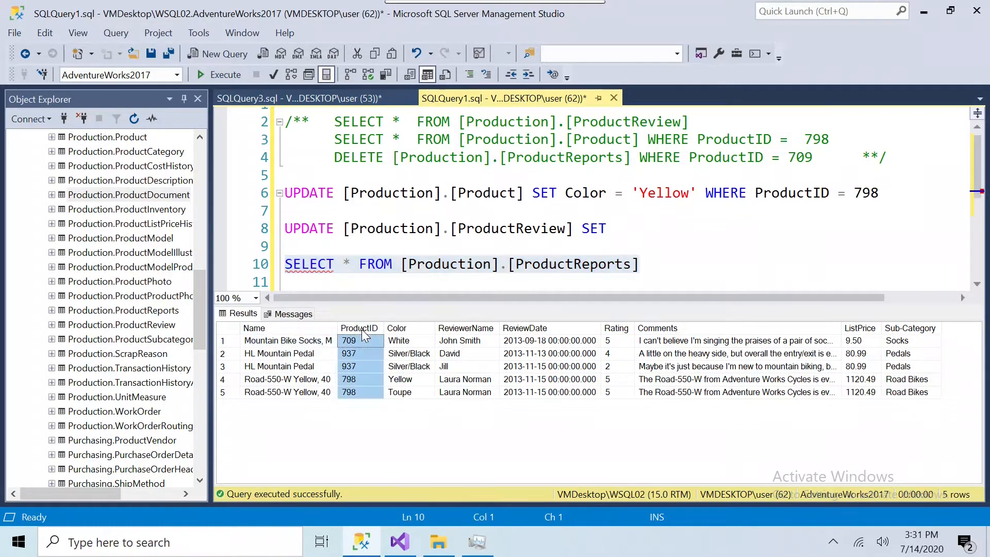
left_click(395, 330)
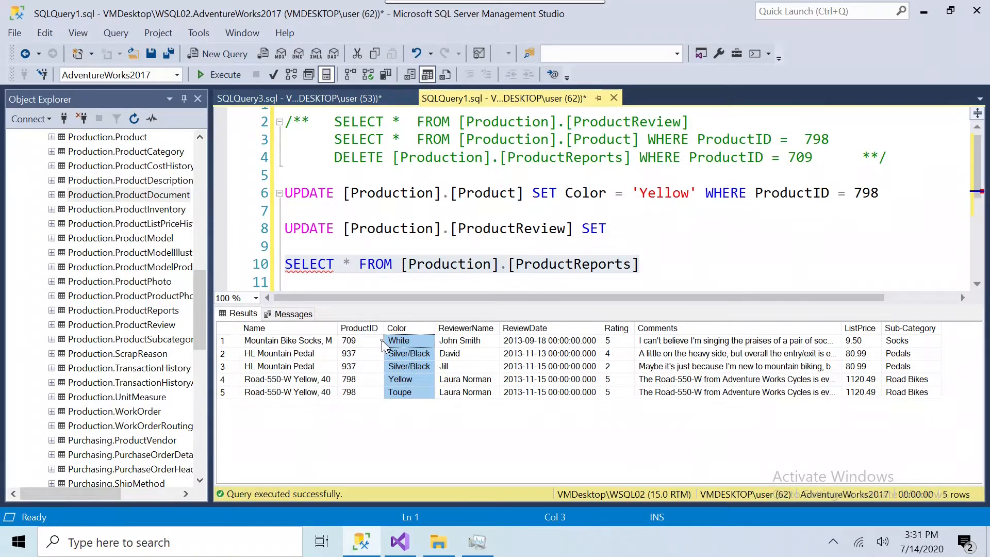
left_click(223, 380)
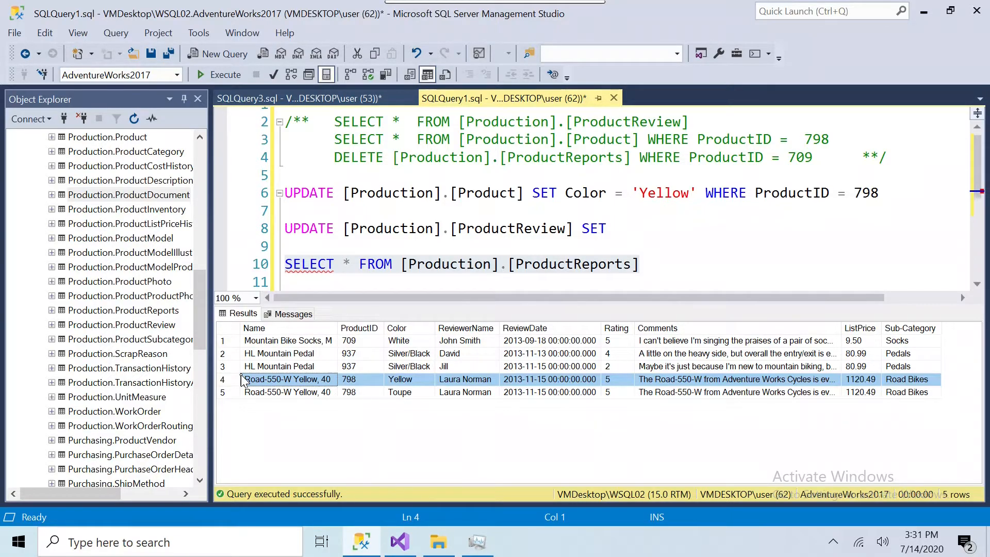
Switch to Visual Studio to run the package again, and re-execute the ProductReports SELECT query in Management Studio.
key("alt+Tab")
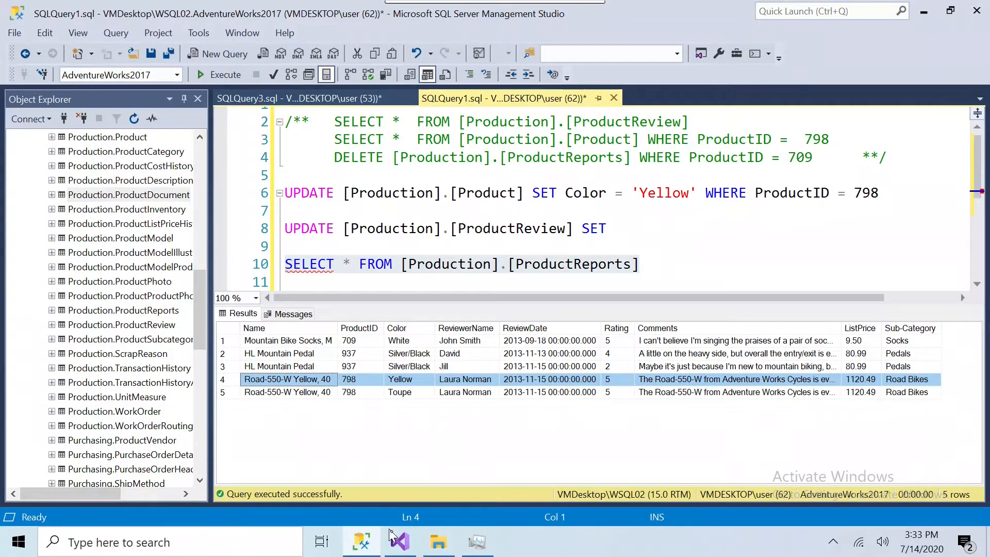
mouse_move(399, 541)
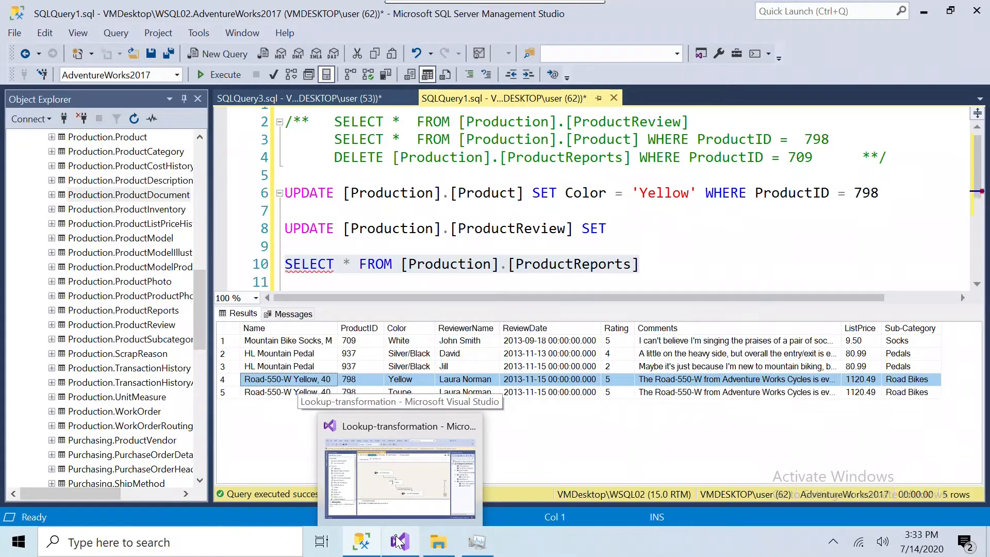
left_click(403, 544)
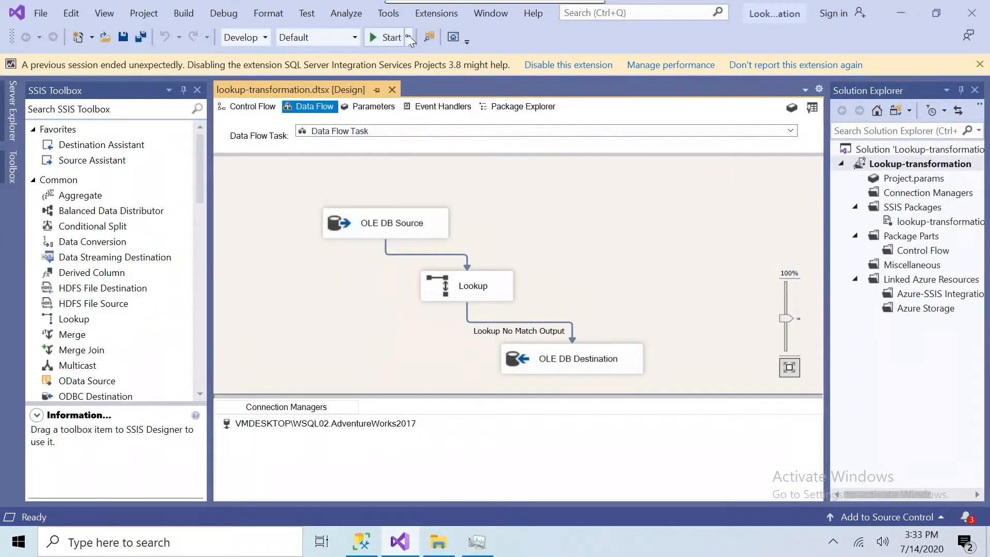
left_click(387, 37)
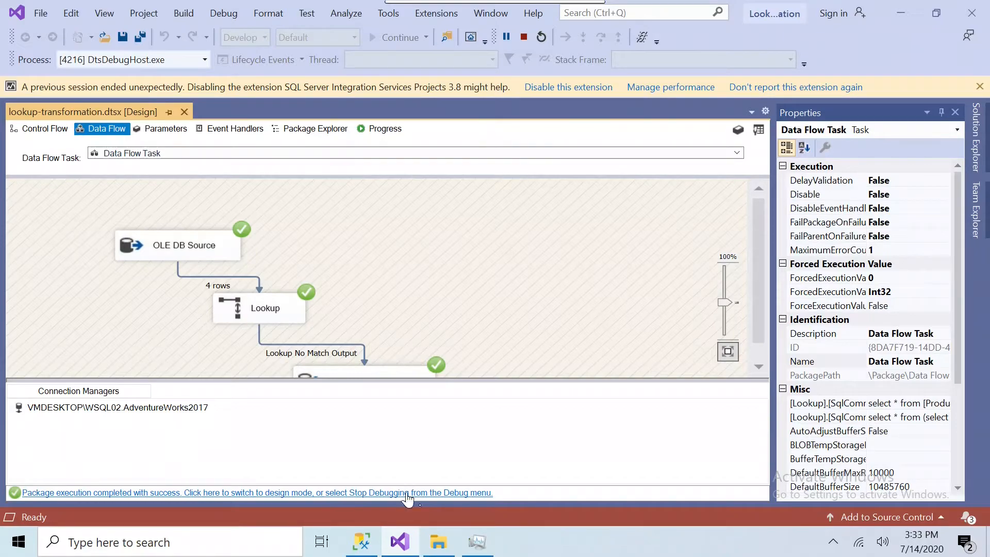
left_click(361, 541)
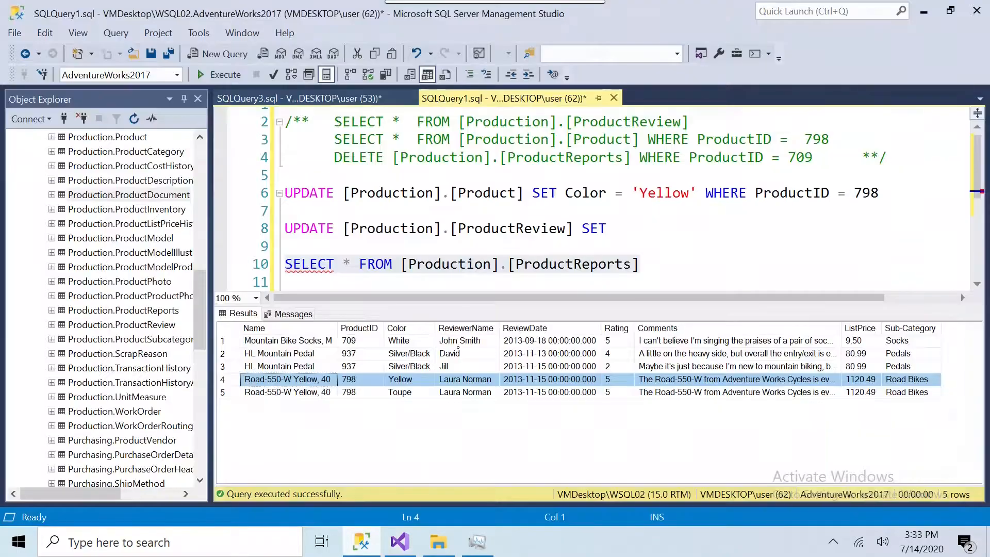
left_click_drag(640, 264, 217, 252)
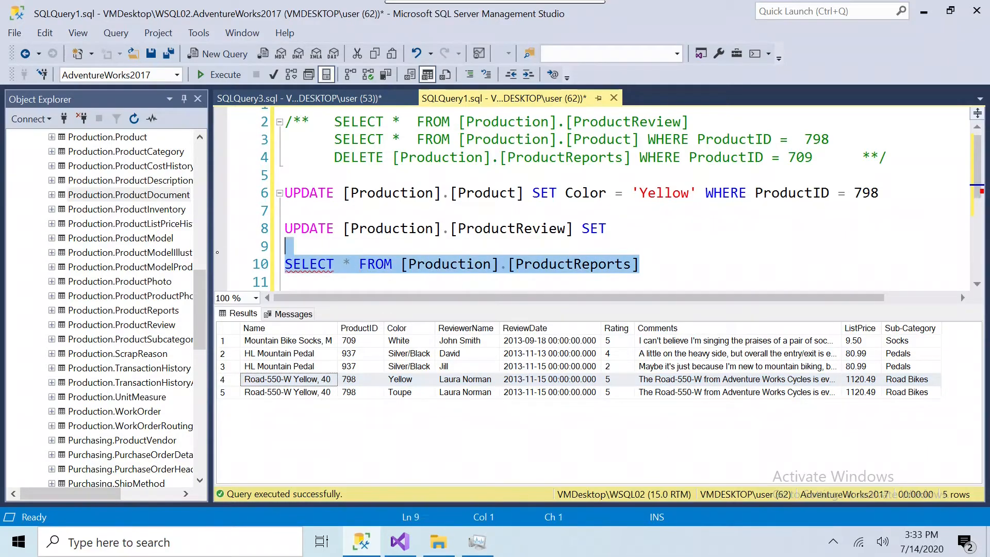
left_click(218, 73)
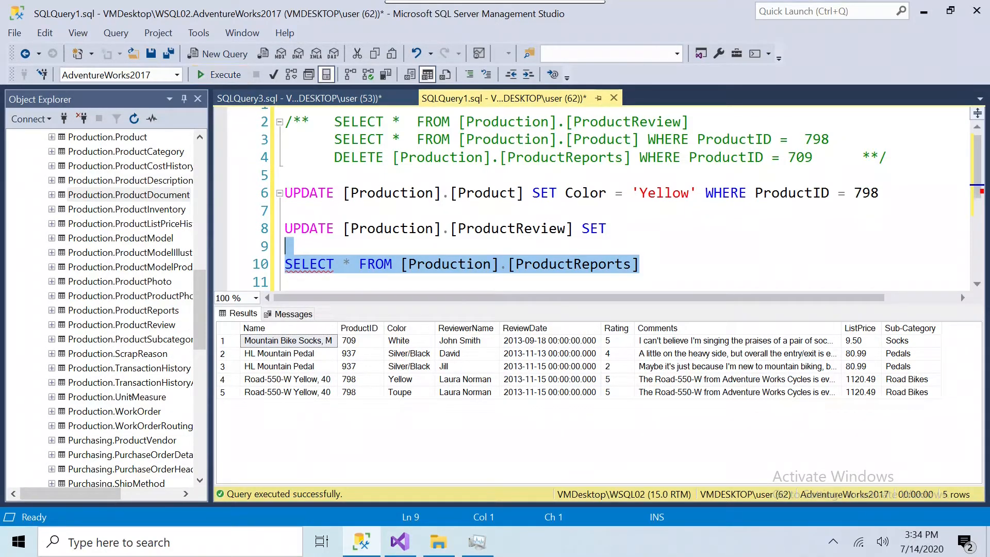
Switch to Visual Studio and delete the Lookup No Match Output path between Lookup and OLE DB Destination.
left_click(395, 532)
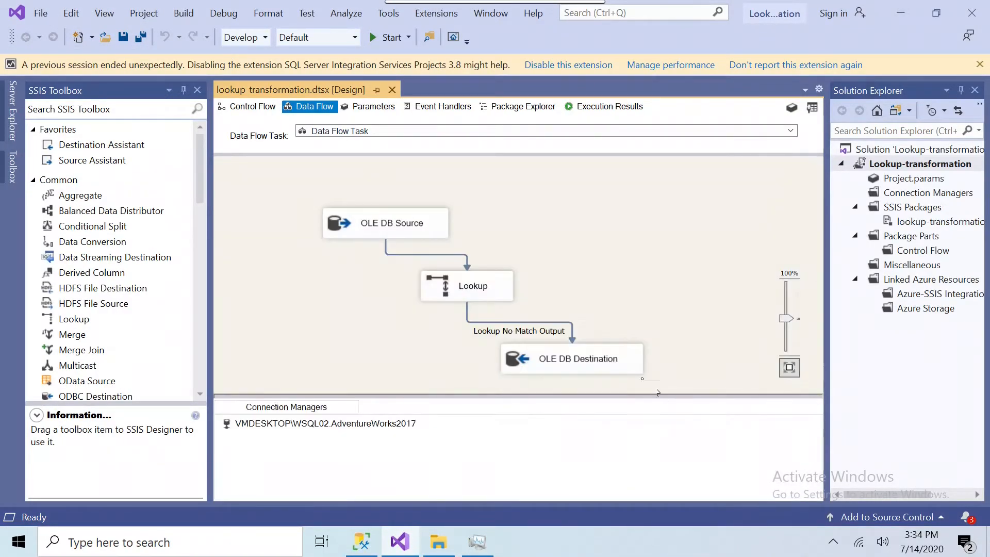
left_click(498, 296)
left_click_drag(478, 322, 395, 339)
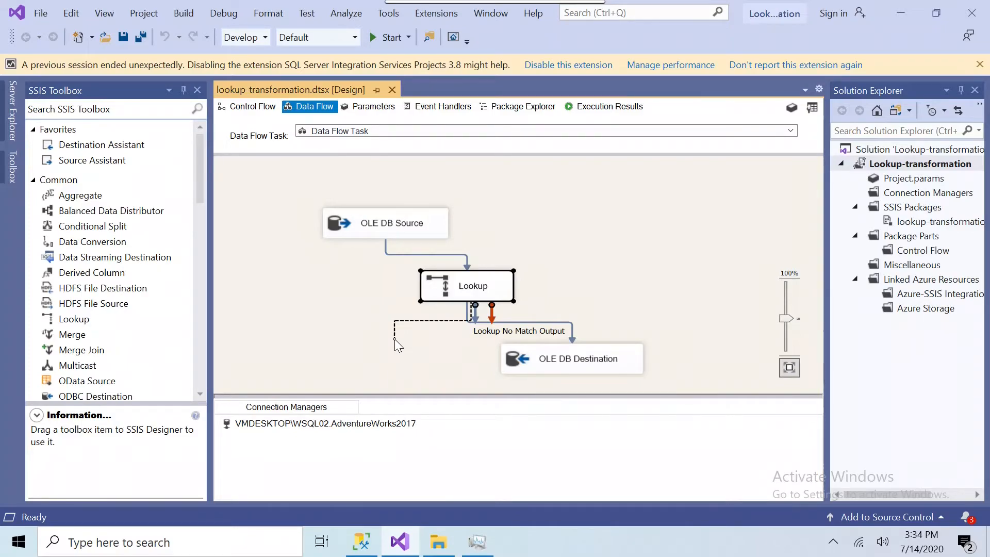
left_click_drag(395, 339, 394, 338)
left_click(563, 322)
key("Delete")
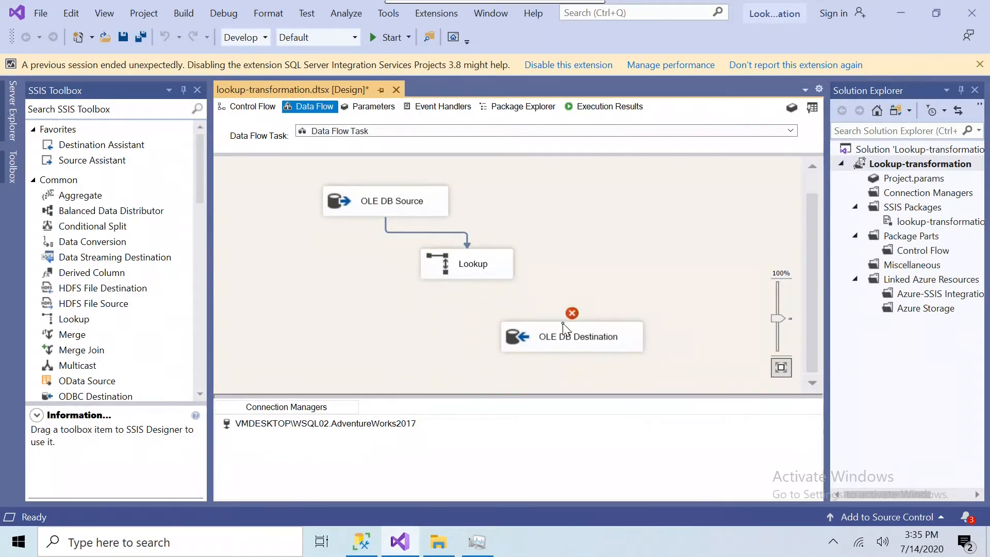
Connect the Lookup to OLE DB Destination using Lookup Match Output as the output.
left_click(493, 277)
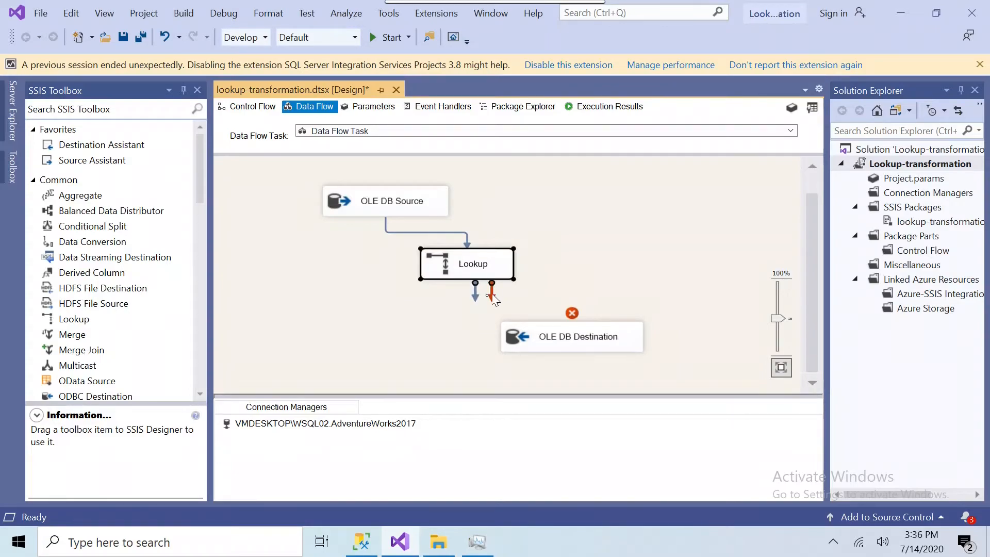
left_click_drag(478, 297, 543, 338)
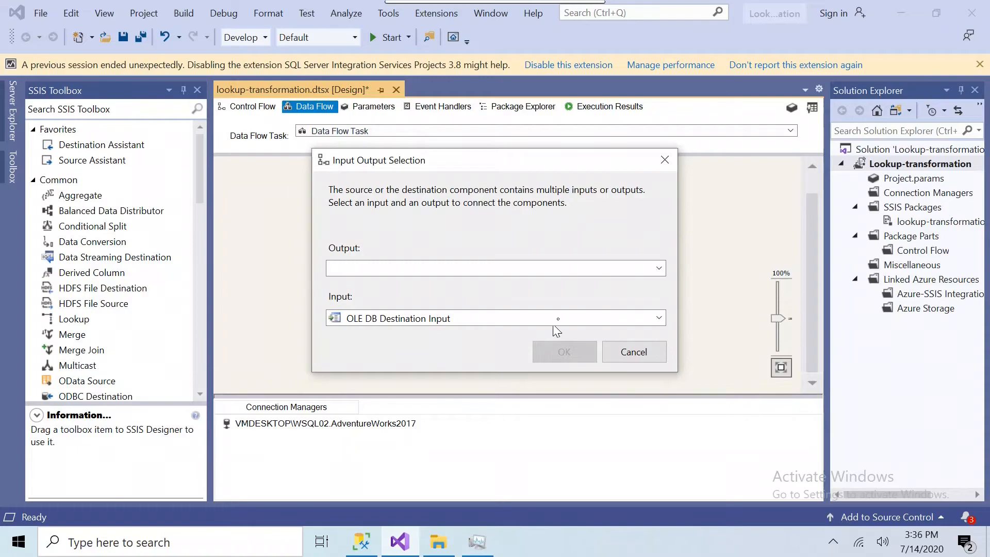
left_click(659, 274)
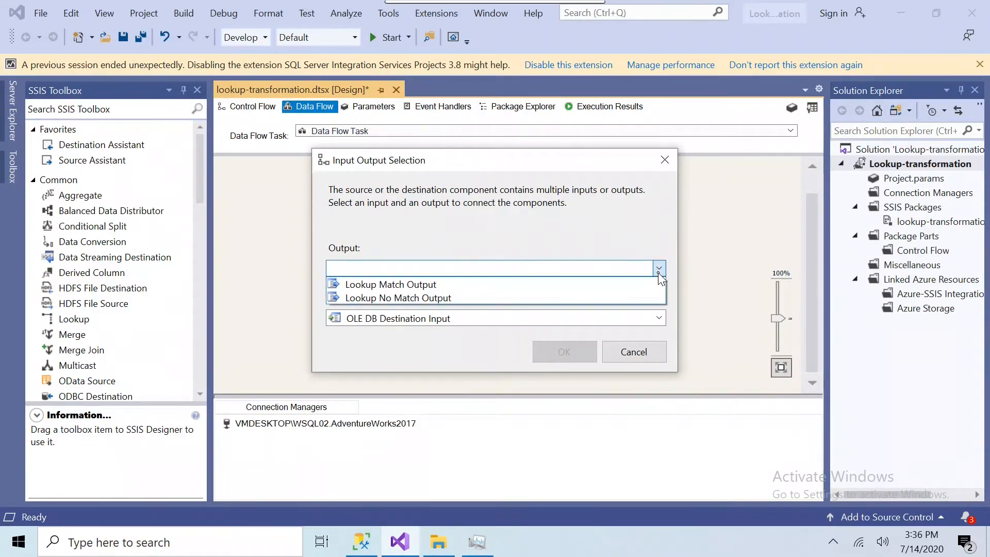
left_click(432, 285)
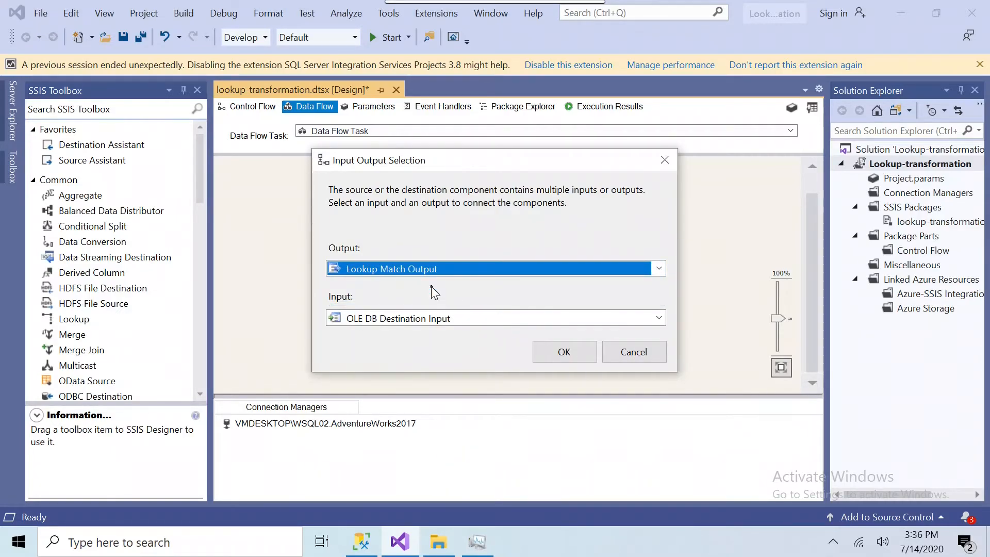
left_click(572, 356)
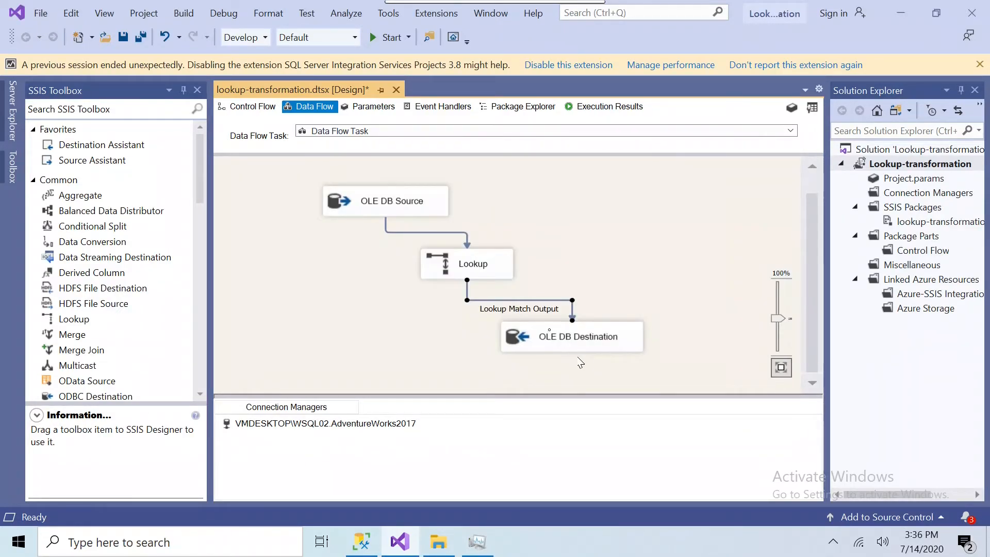
Review the column mappings of the OLE DB Destination and accept its settings.
double_click(561, 340)
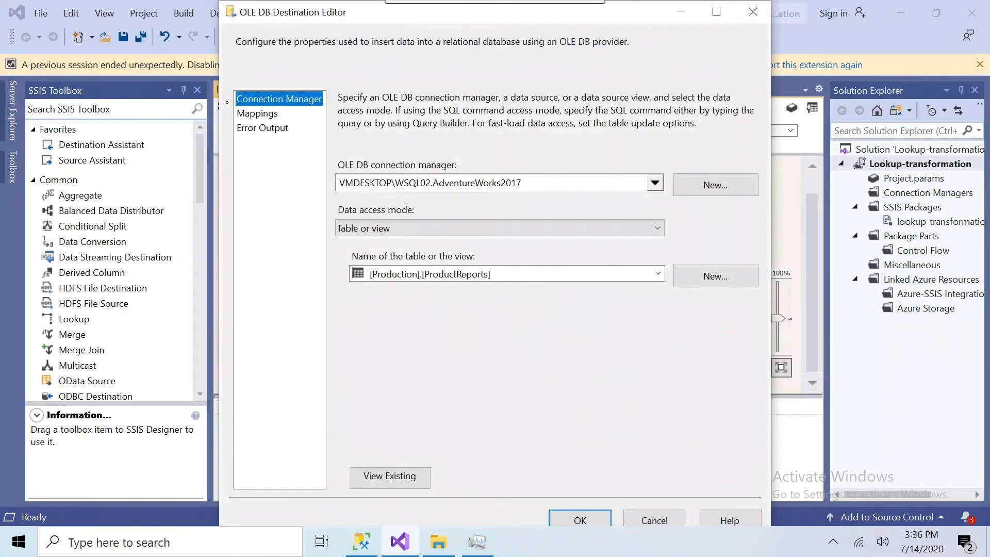
left_click(257, 113)
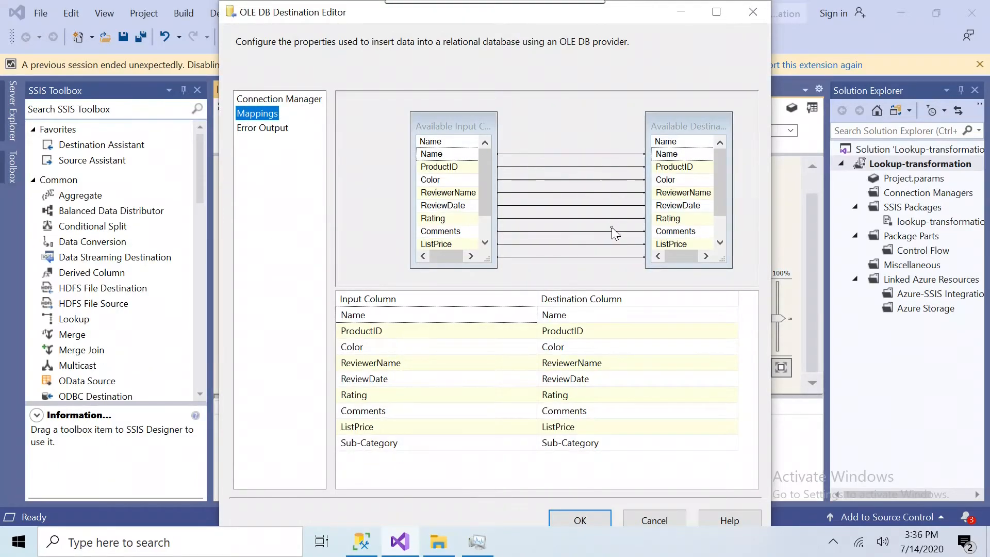
left_click(580, 520)
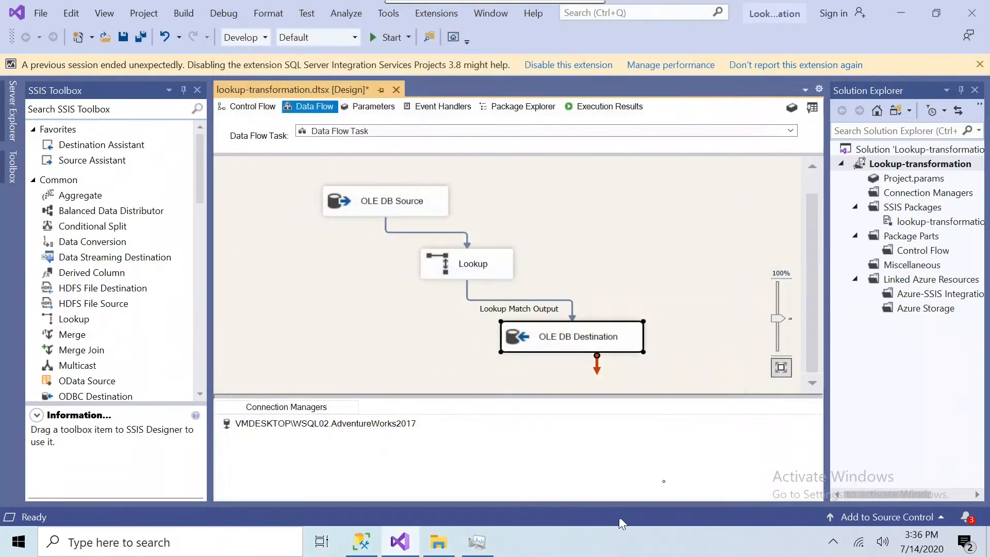
In Management Studio, delete all rows from [Production].[ProductReports] by executing the DELETE without its WHERE clause, and query the table again.
left_click(361, 541)
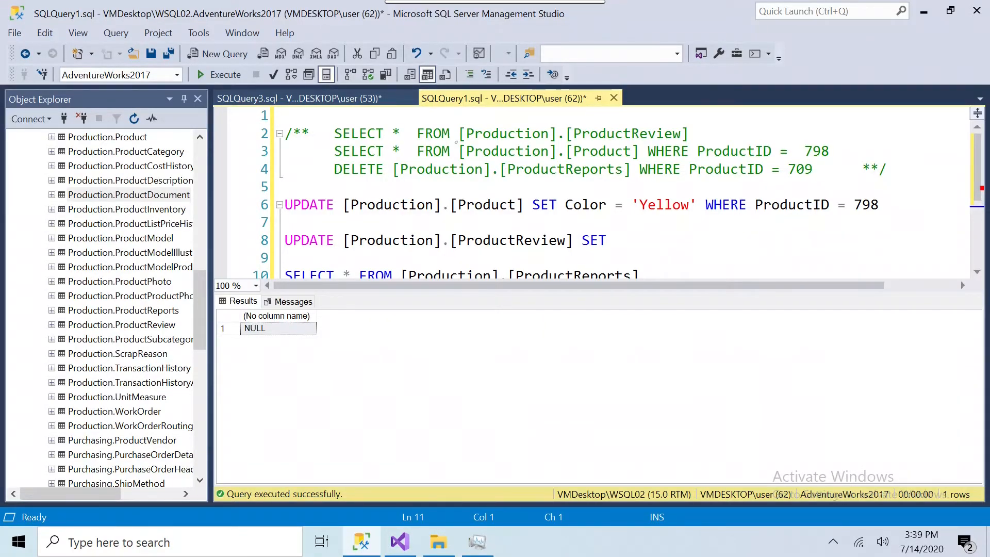
left_click_drag(631, 169, 334, 169)
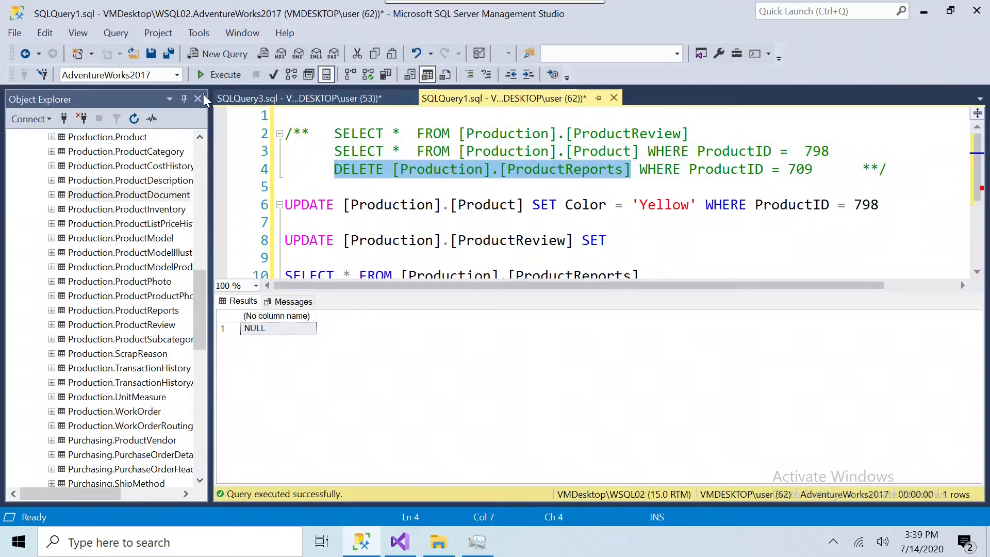
left_click(215, 76)
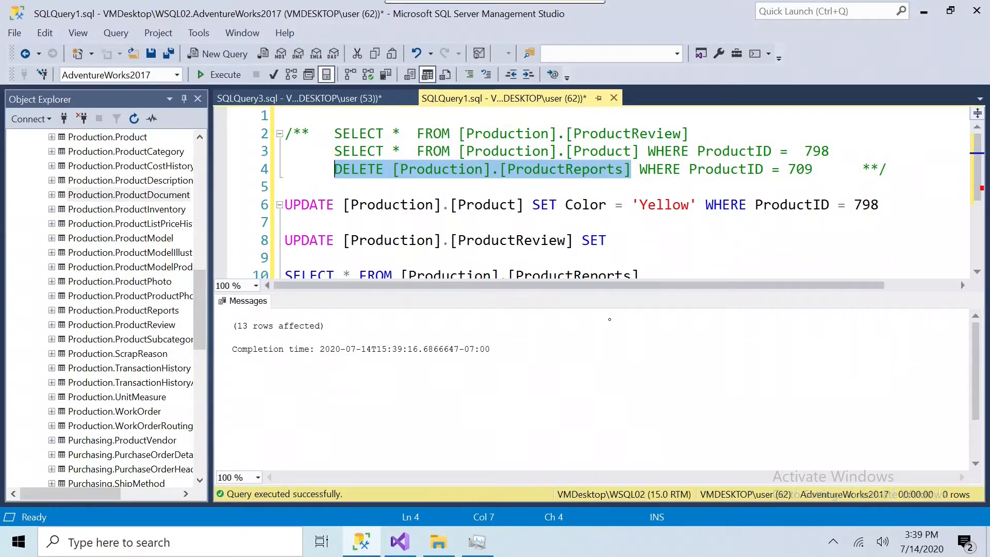
scroll(618, 221, "down", 1)
left_click_drag(639, 222, 207, 223)
left_click(230, 75)
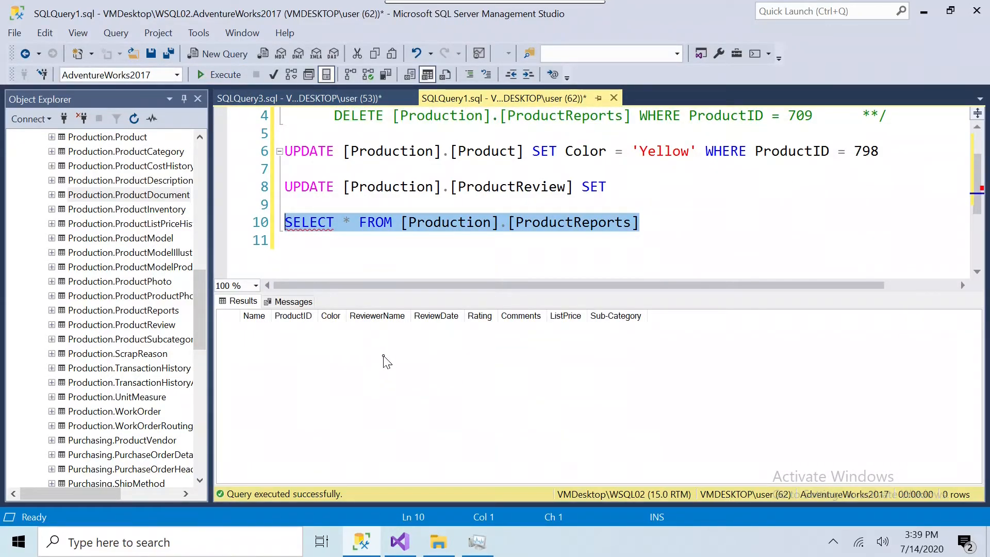
Switch to Visual Studio, run the Lookup package, stop debugging and close the Output window.
left_click(401, 542)
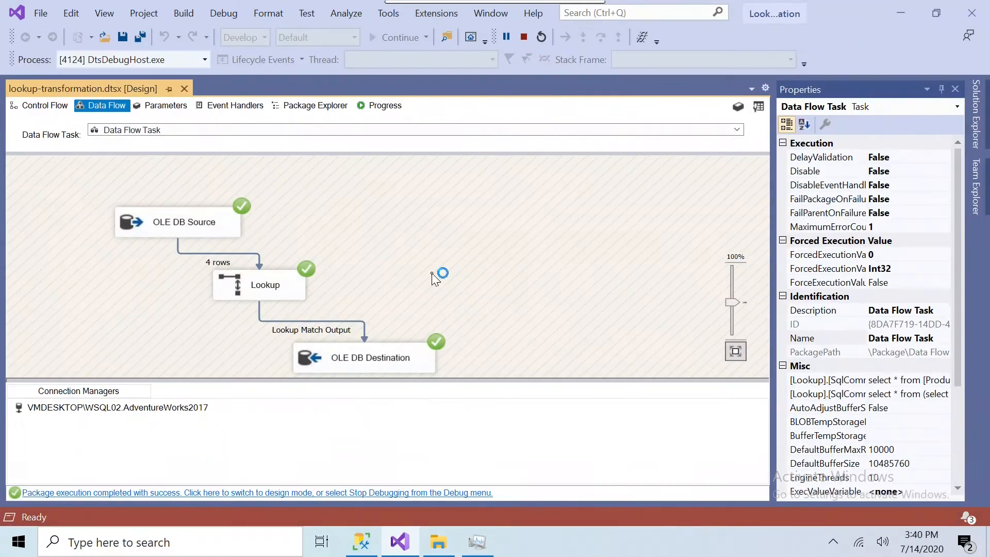
left_click(523, 38)
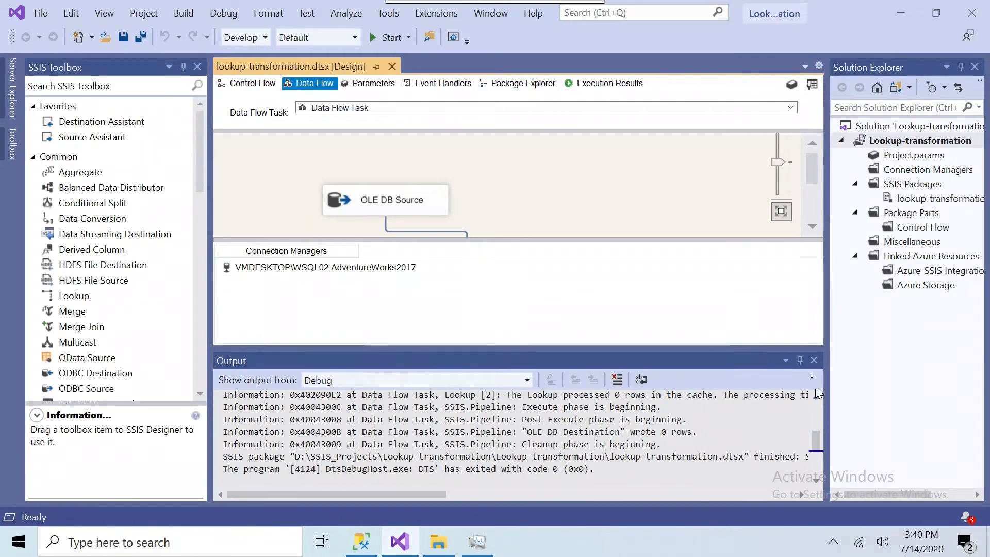
left_click(814, 360)
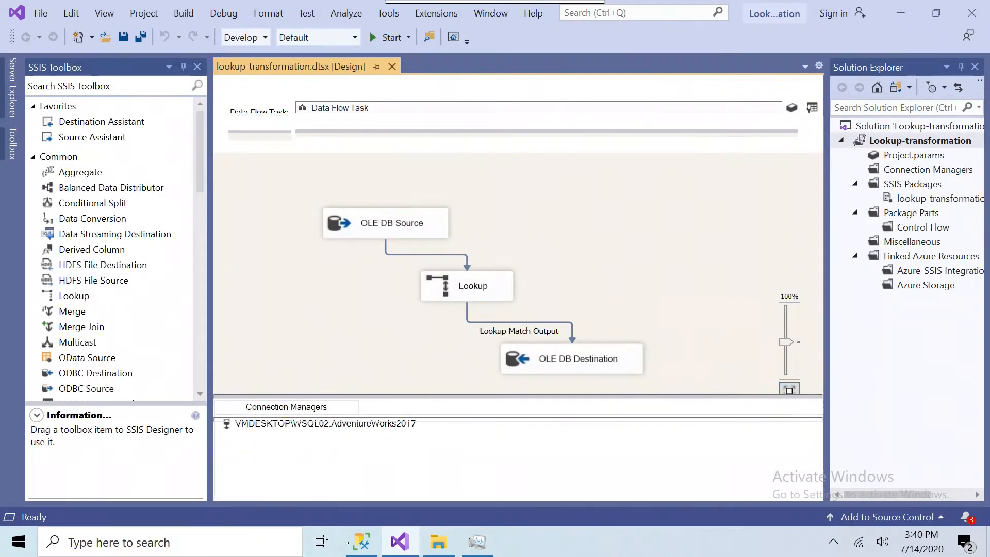
Return to Management Studio and execute SELECT * FROM [Production].[ProductReports] to check what the package run wrote.
left_click(361, 542)
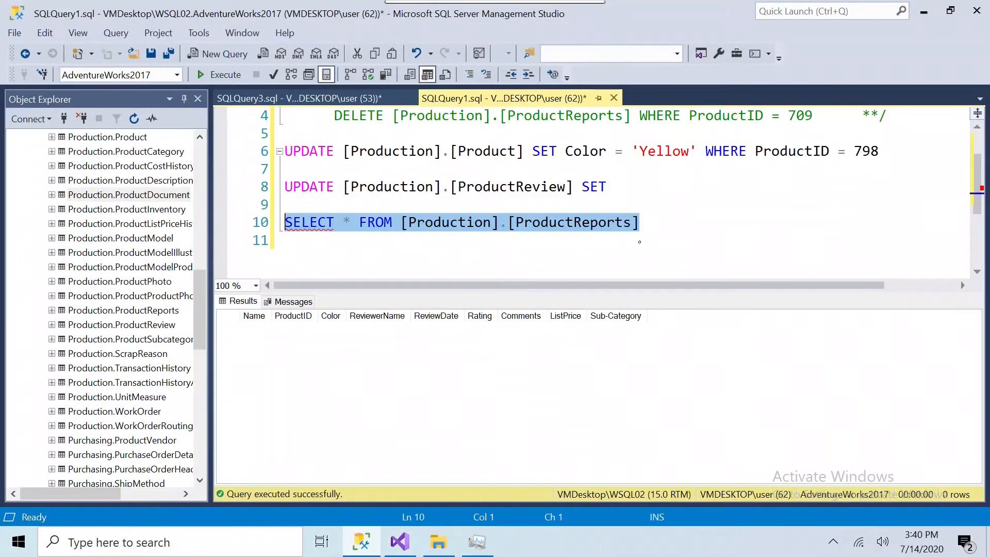
left_click(639, 241)
triple_click(464, 222)
left_click(640, 242)
left_click(120, 237)
left_click(504, 98)
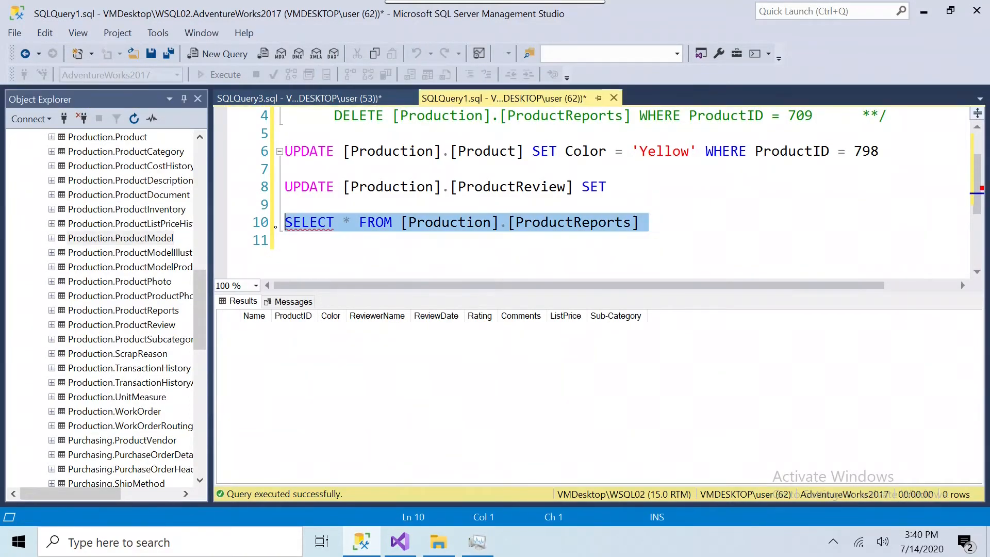
left_click(227, 74)
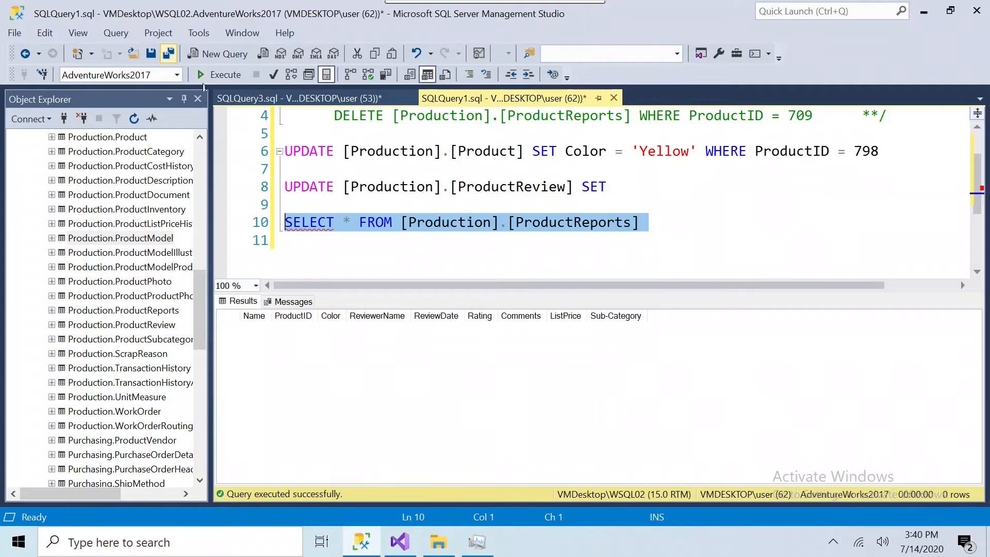
Execute the joined product review query in SQLQuery3 to repopulate [Production].[ProductReports], and return to SQLQuery1.
left_click(354, 98)
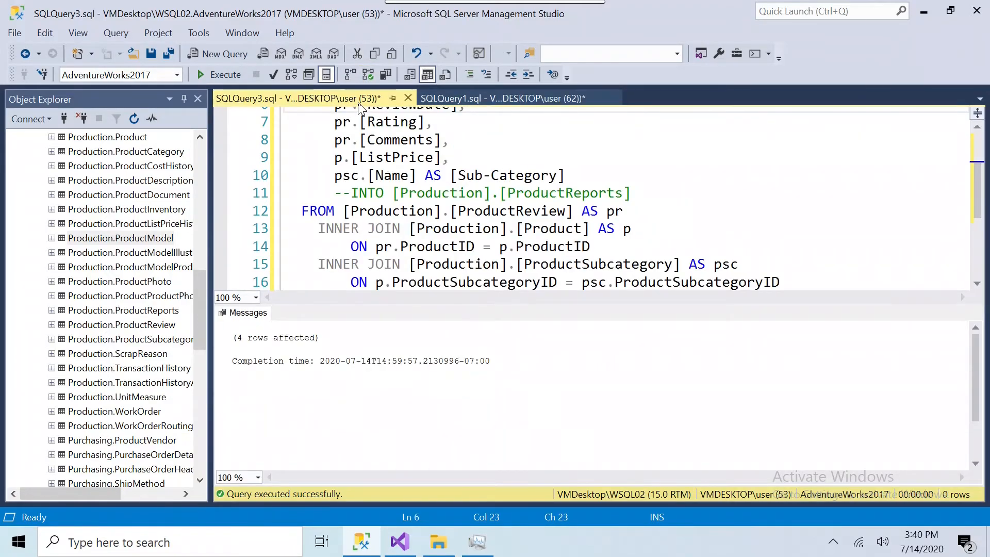
left_click(456, 99)
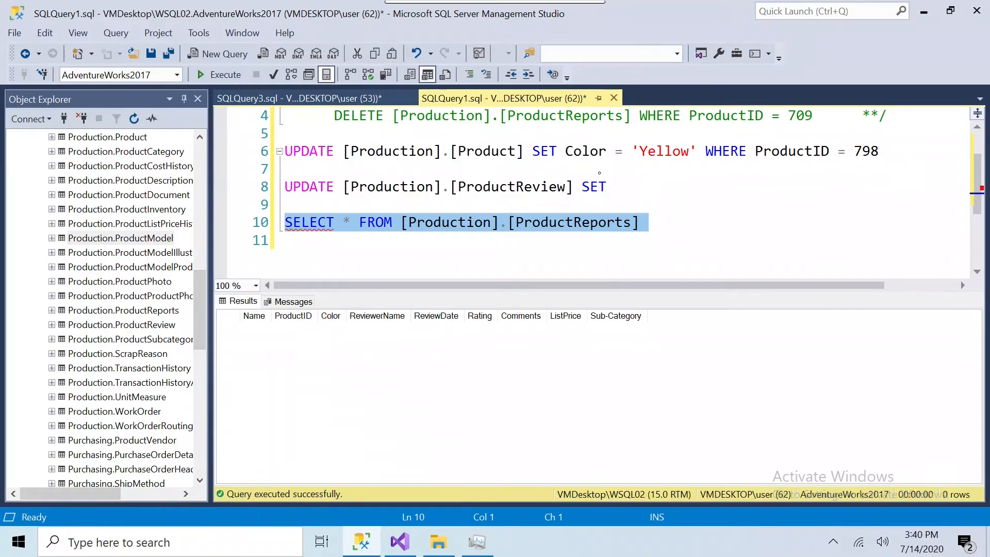
key("ctrl+Tab")
left_click(219, 75)
left_click(450, 100)
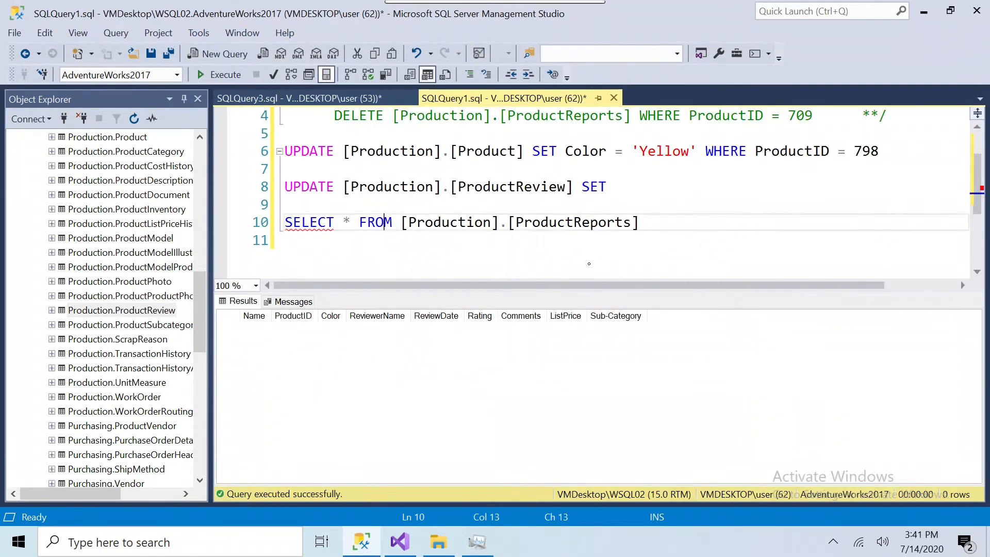
Query [Production].[ProductReports] to check the repopulated rows and select the Name column in the results.
left_click_drag(639, 222, 184, 221)
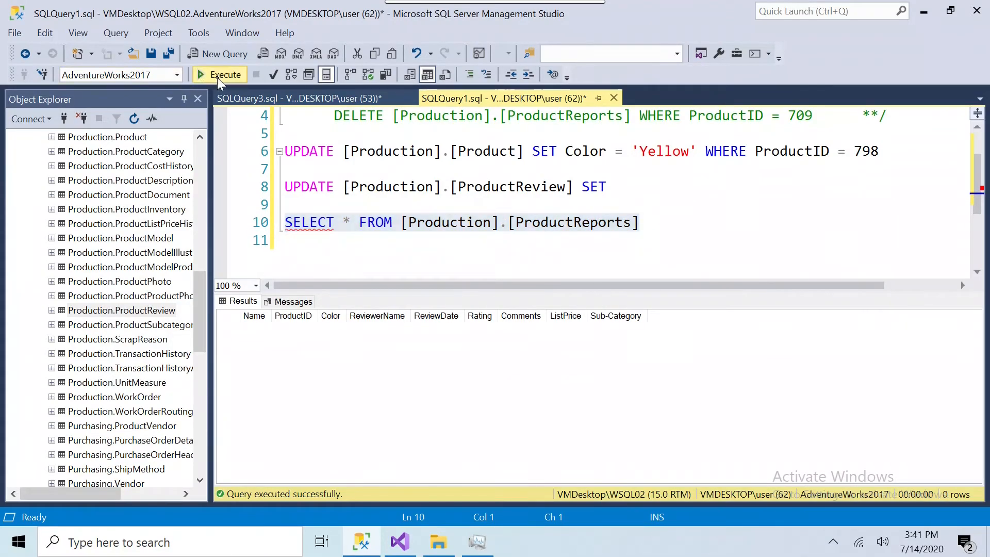
left_click(217, 76)
left_click(274, 316)
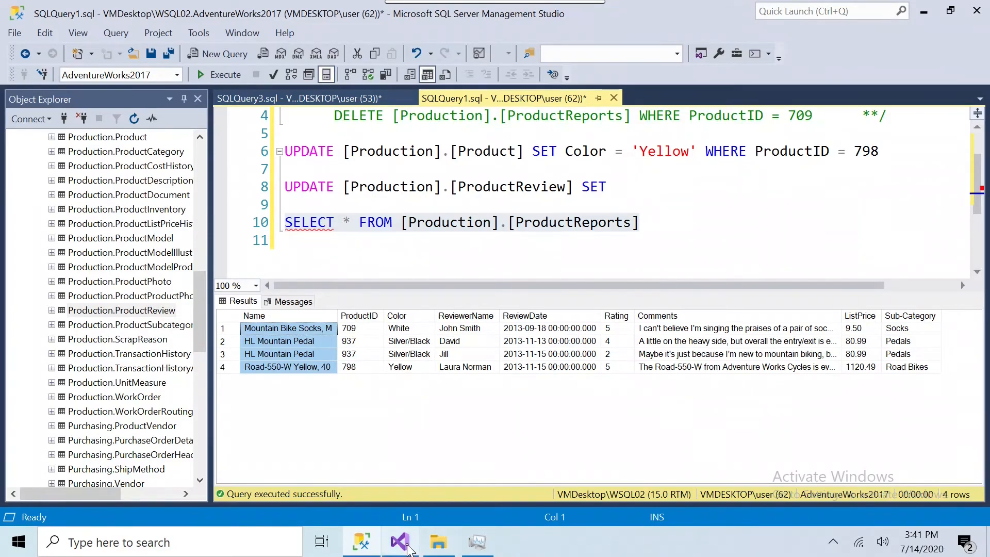
Run the Lookup package in Visual Studio, and query [Production].[ProductReports] again in Management Studio to check the match output.
mouse_move(408, 550)
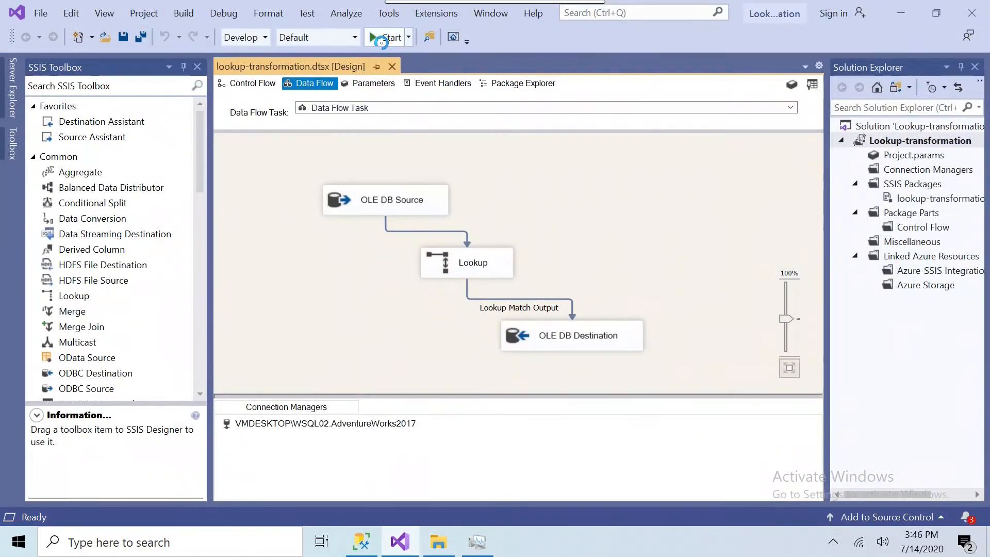
left_click(382, 43)
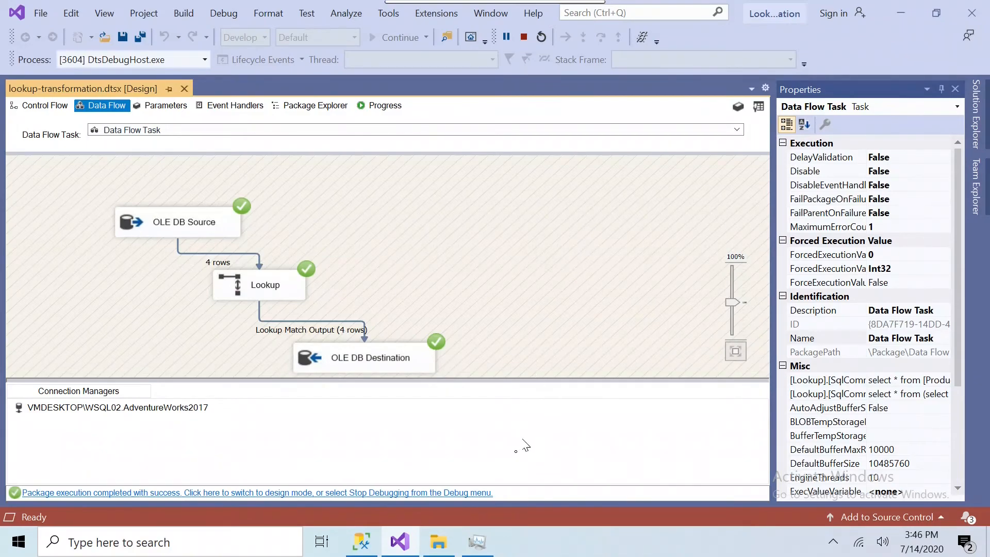
left_click(363, 546)
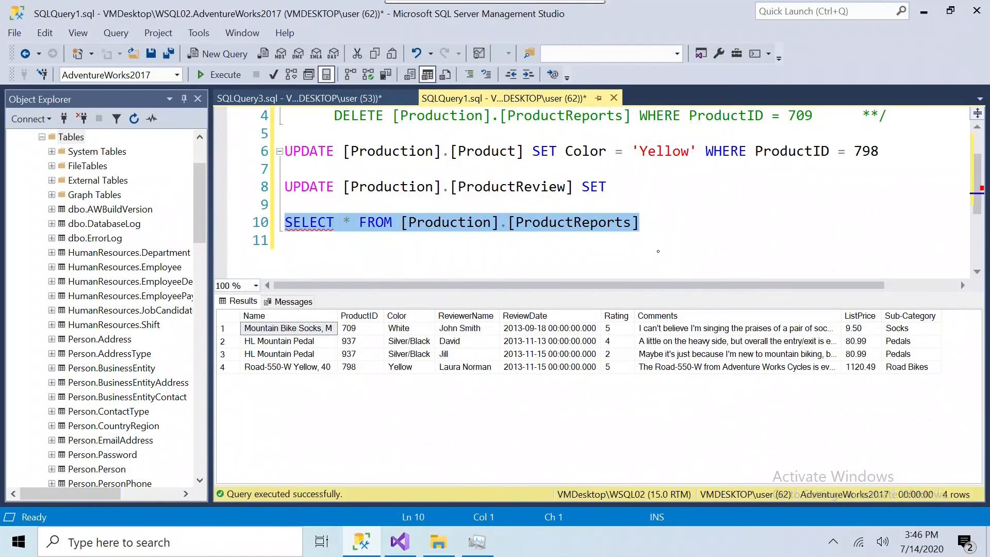
left_click(657, 231)
left_click_drag(680, 227, 209, 228)
left_click(232, 75)
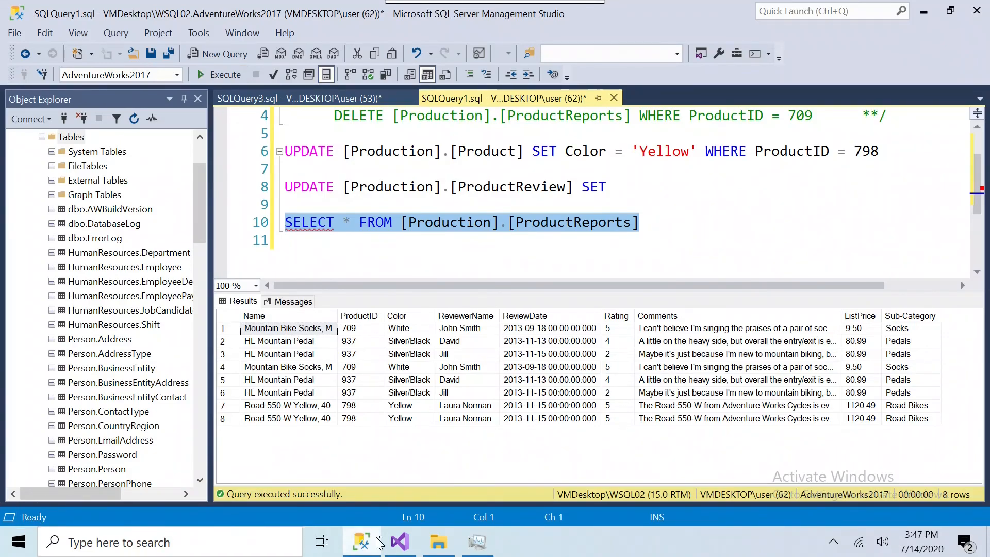
Switch back to Visual Studio and stop debugging the Lookup package.
left_click(401, 542)
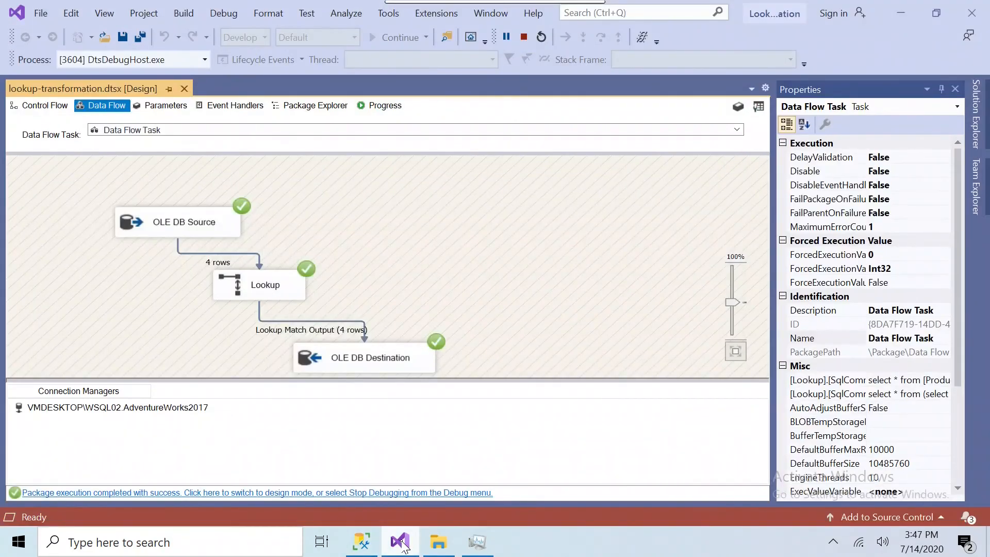
left_click(521, 35)
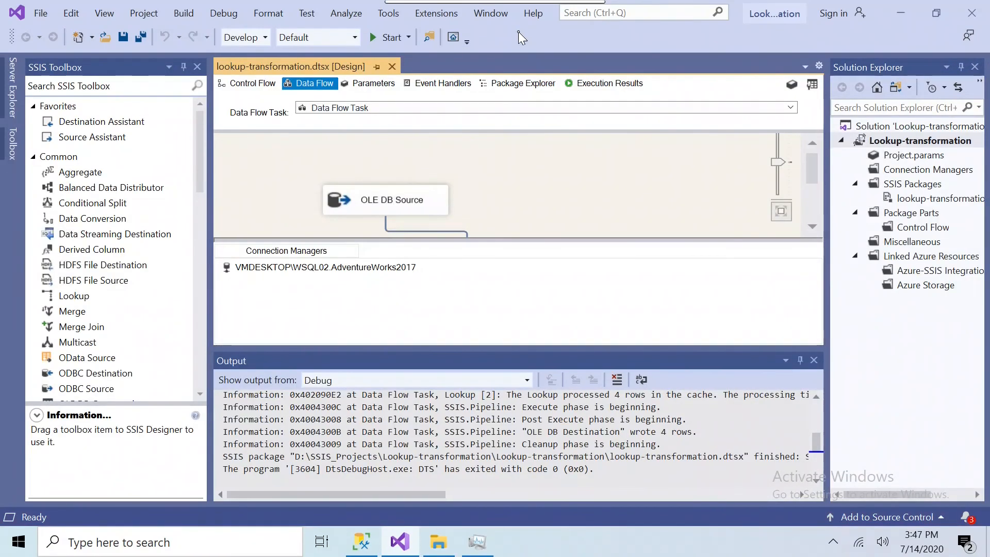